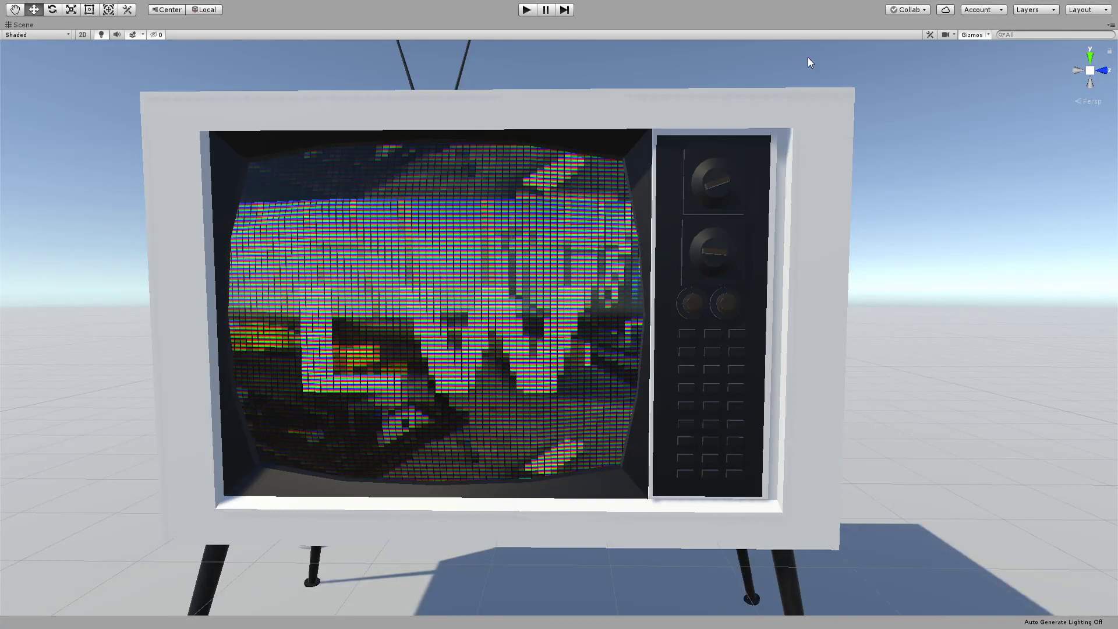
Select the TV screen and orbit around the retro TV to view its CRT glitch effect
left_click(564, 293)
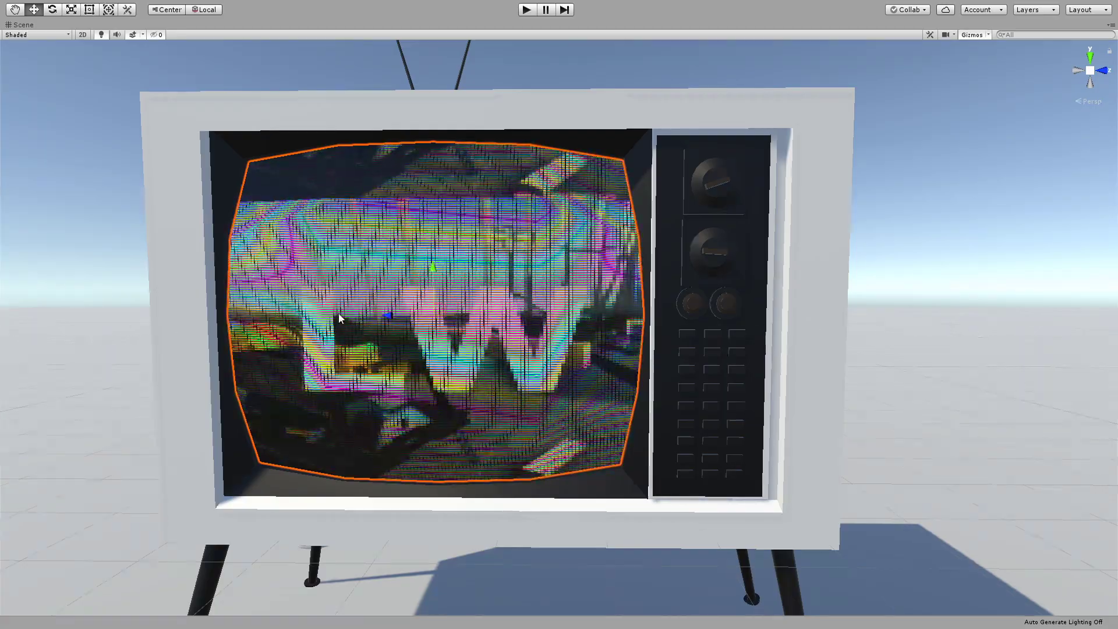
left_click_drag(338, 313, 360, 297, "alt")
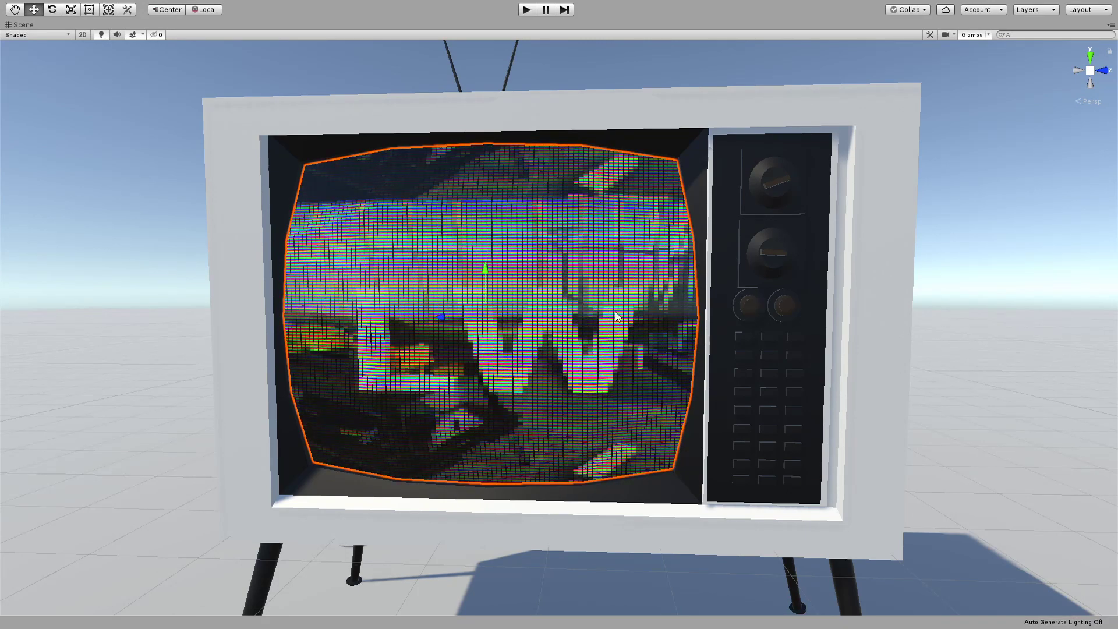
Maximize the Old Screen Shader graph, frame it and zoom in on the pixelation nodes
key("shift+space")
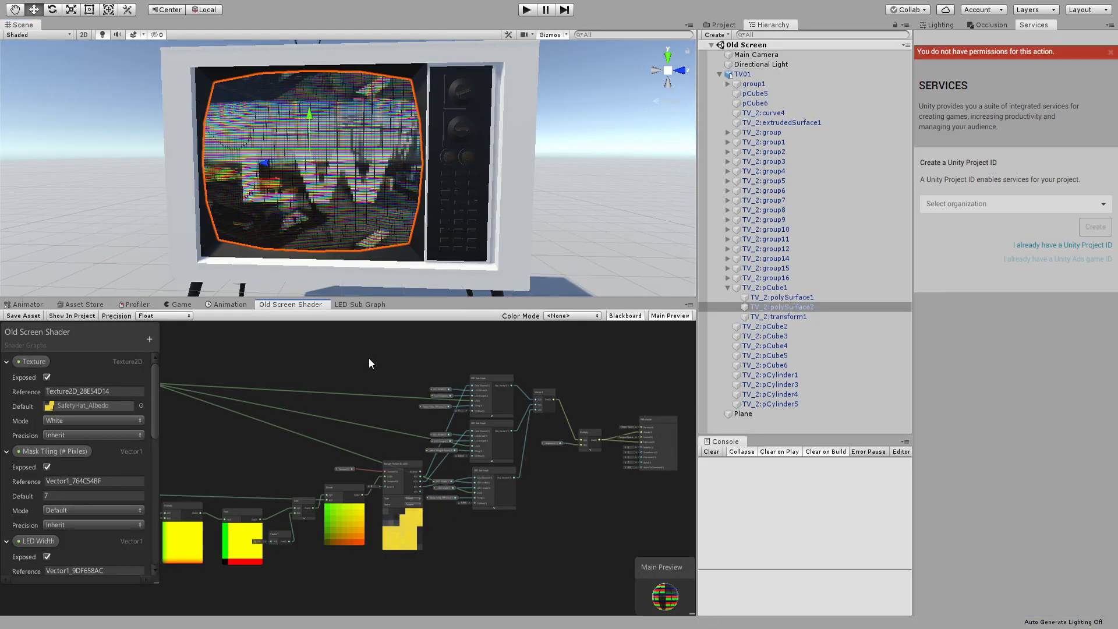
key("shift+space")
key("a")
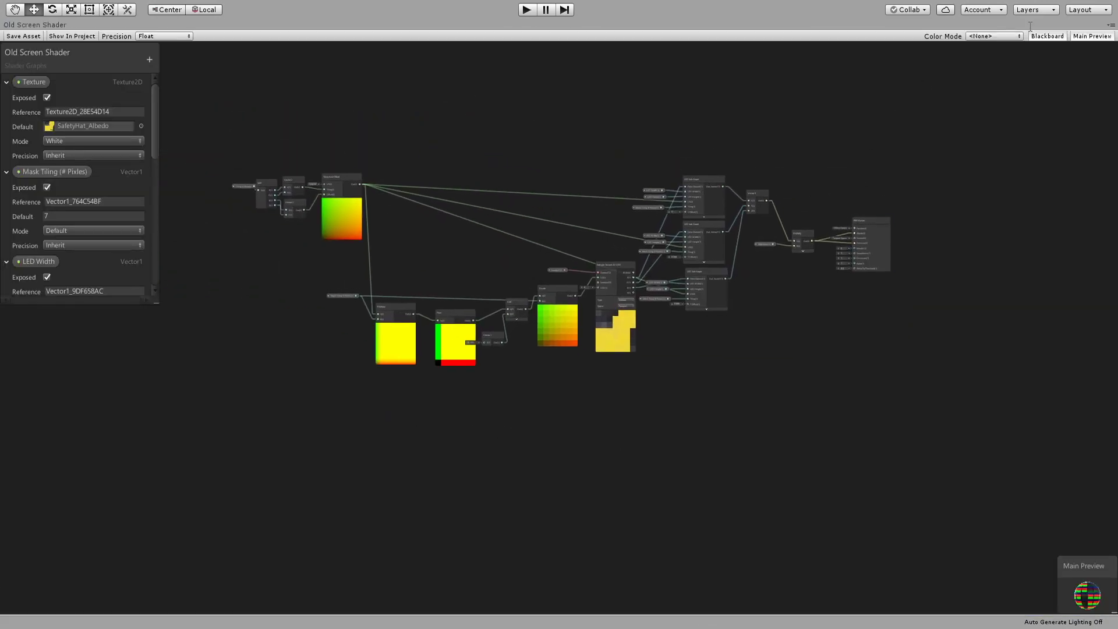
scroll(408, 236, "up", 5)
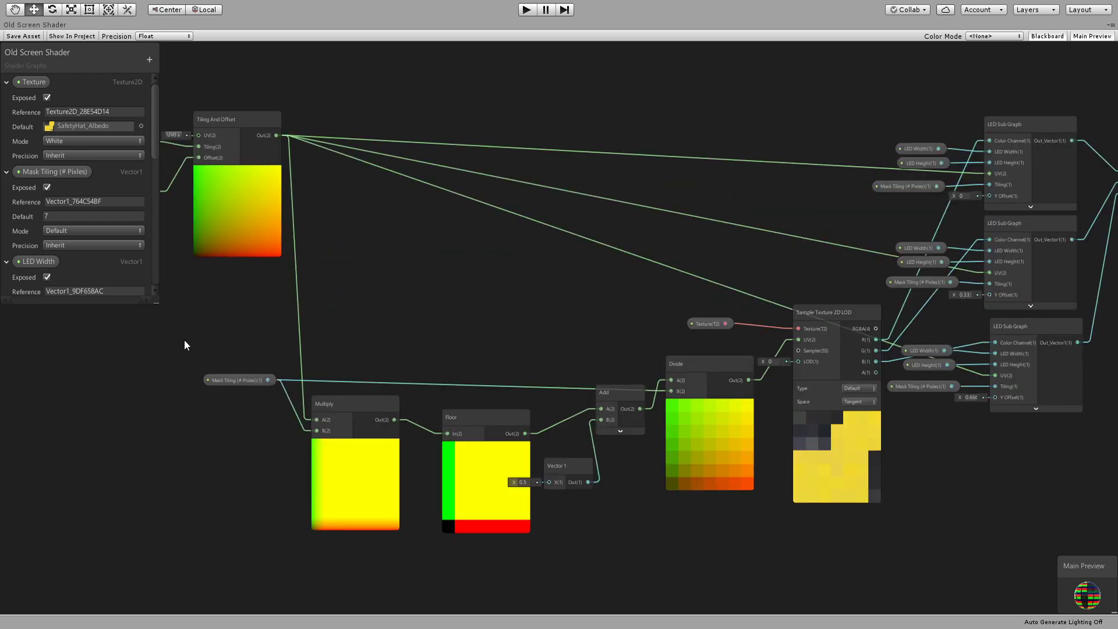
scroll(408, 532, "up", 2)
middle_click_drag(407, 532, 434, 465)
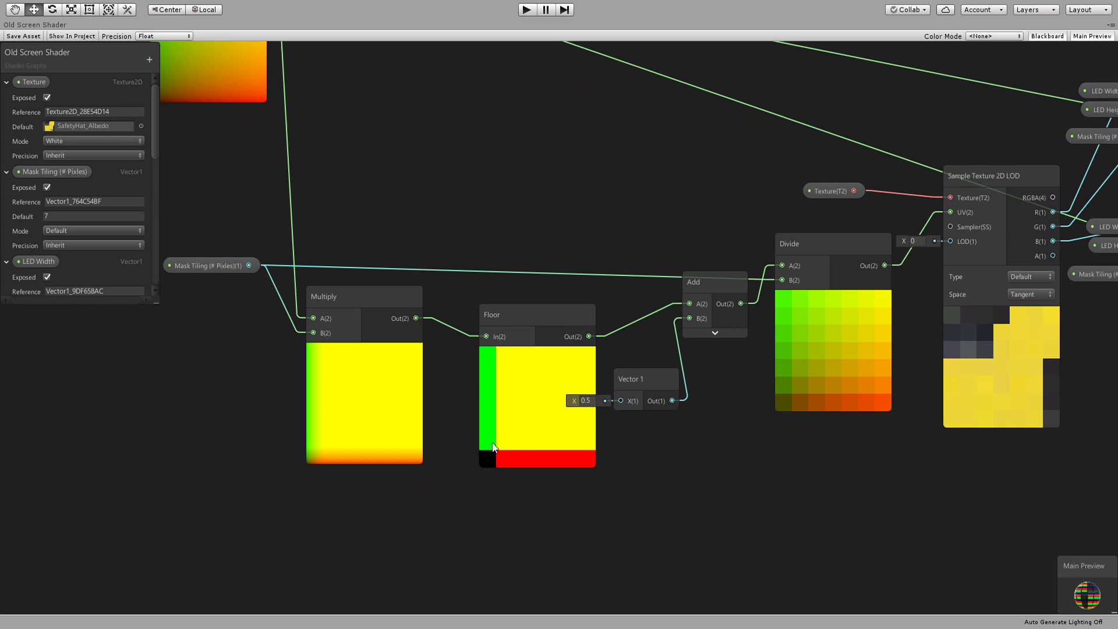
Lower the Divide node slightly and inspect the Texture property's default texture
left_click(816, 372)
left_click_drag(815, 373, 832, 389)
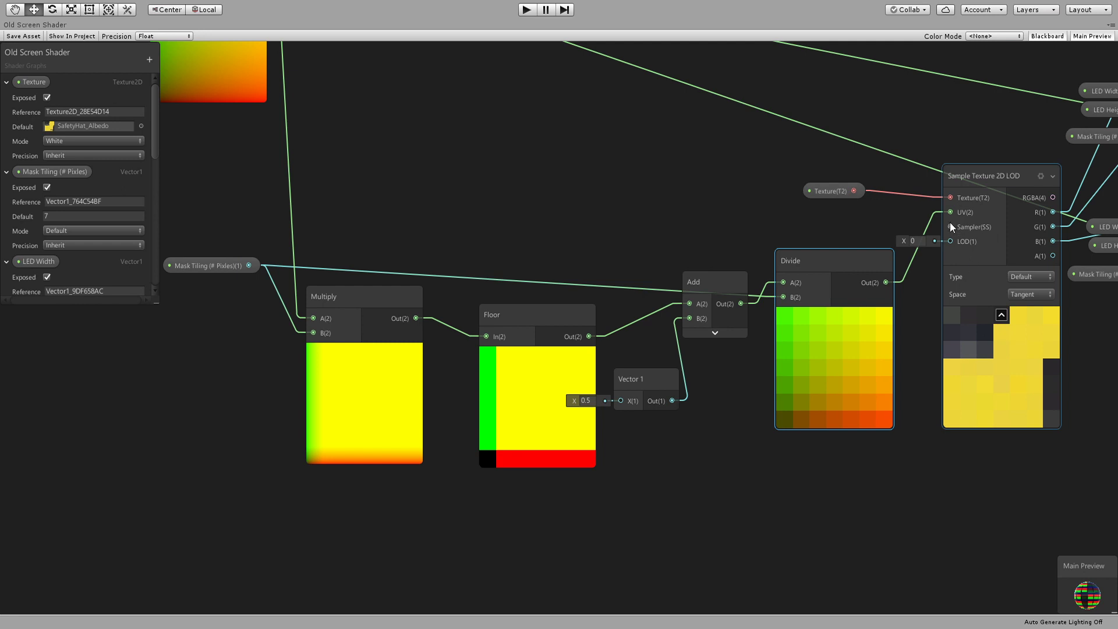
left_click(832, 190)
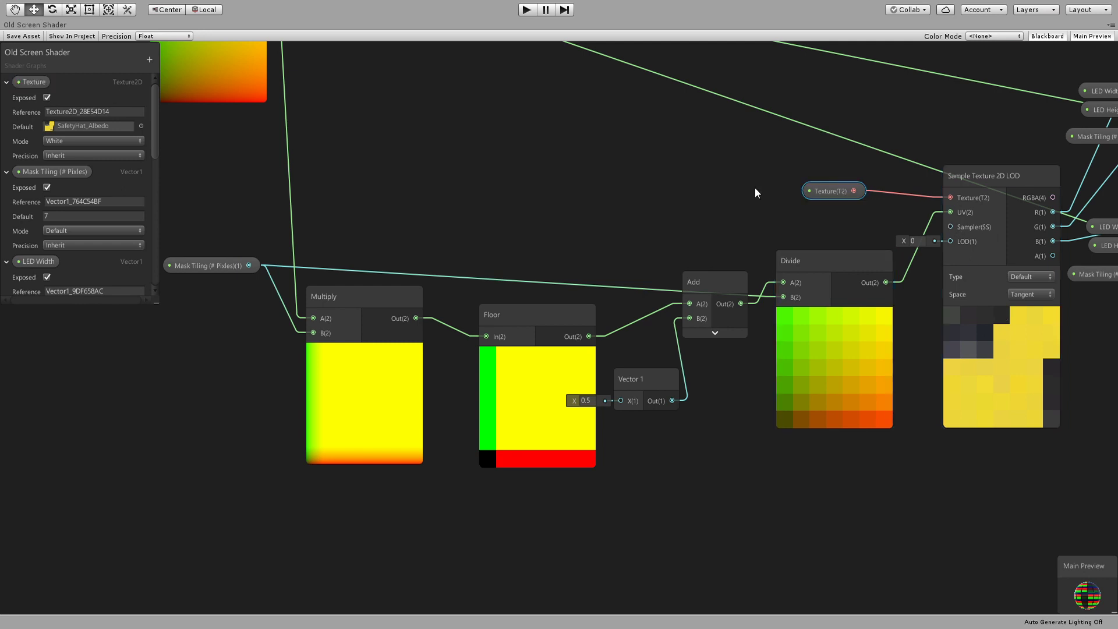
left_click(143, 125)
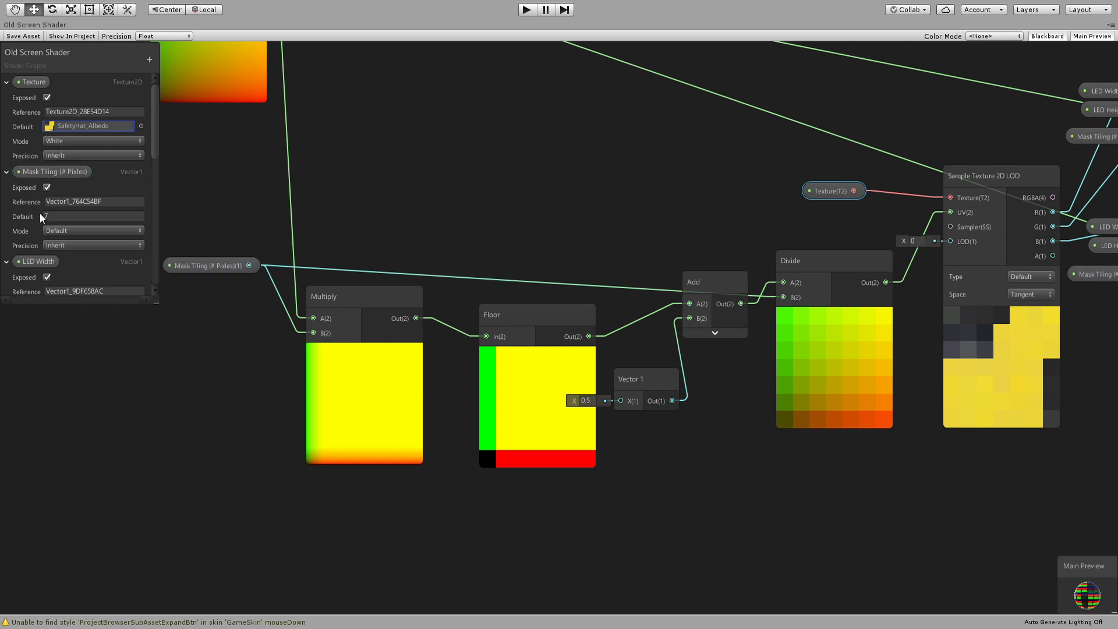
left_click(58, 217)
type("100")
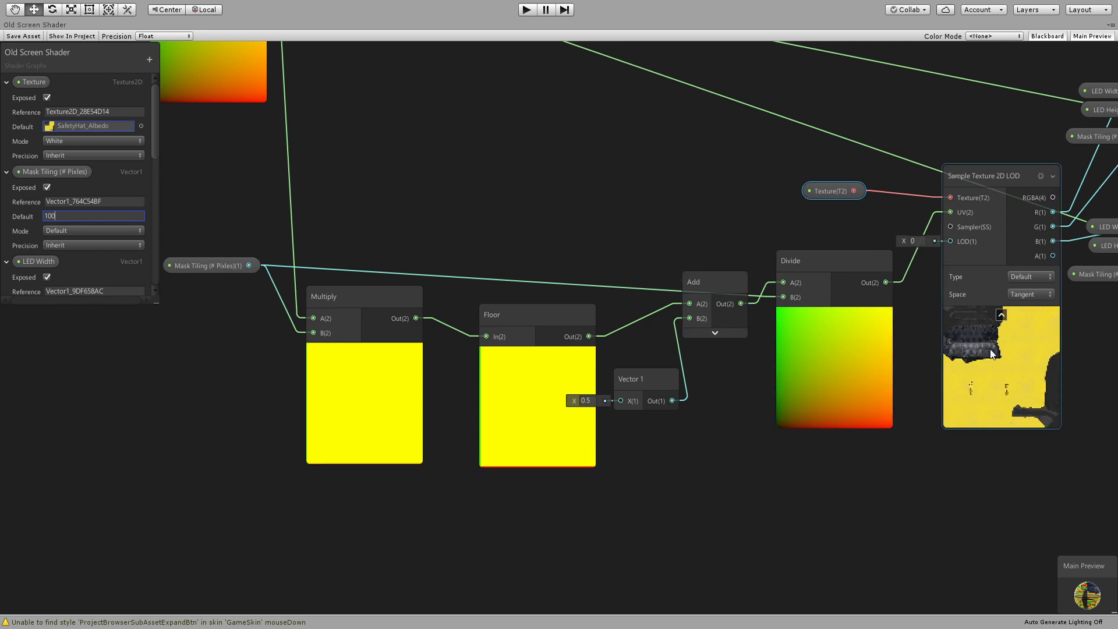
left_click_drag(125, 218, 0, 220)
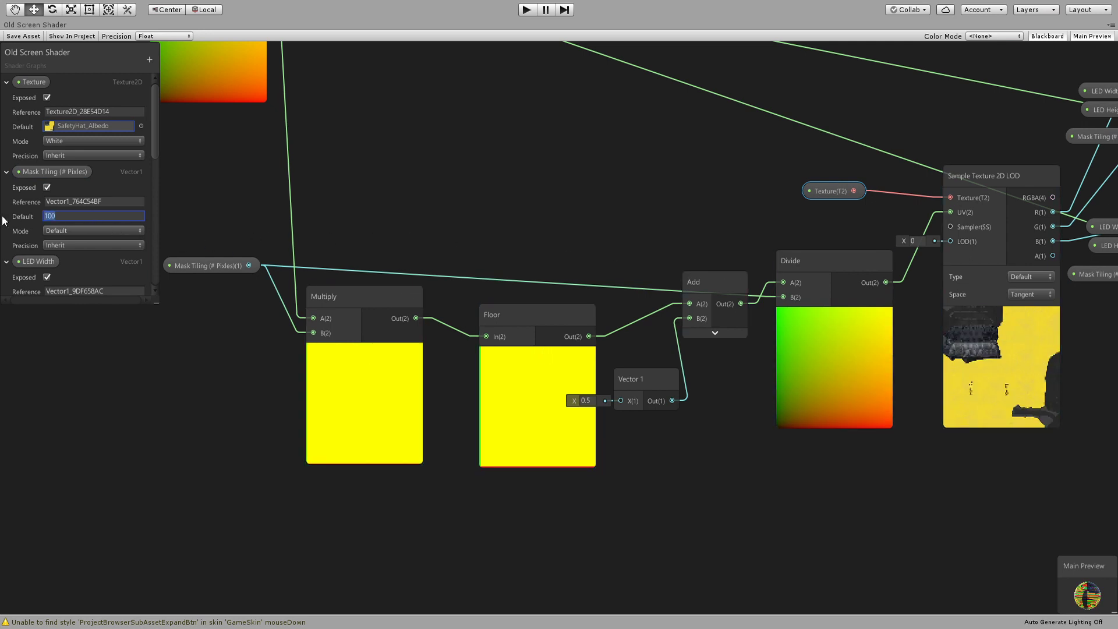
type("7")
left_click(271, 267)
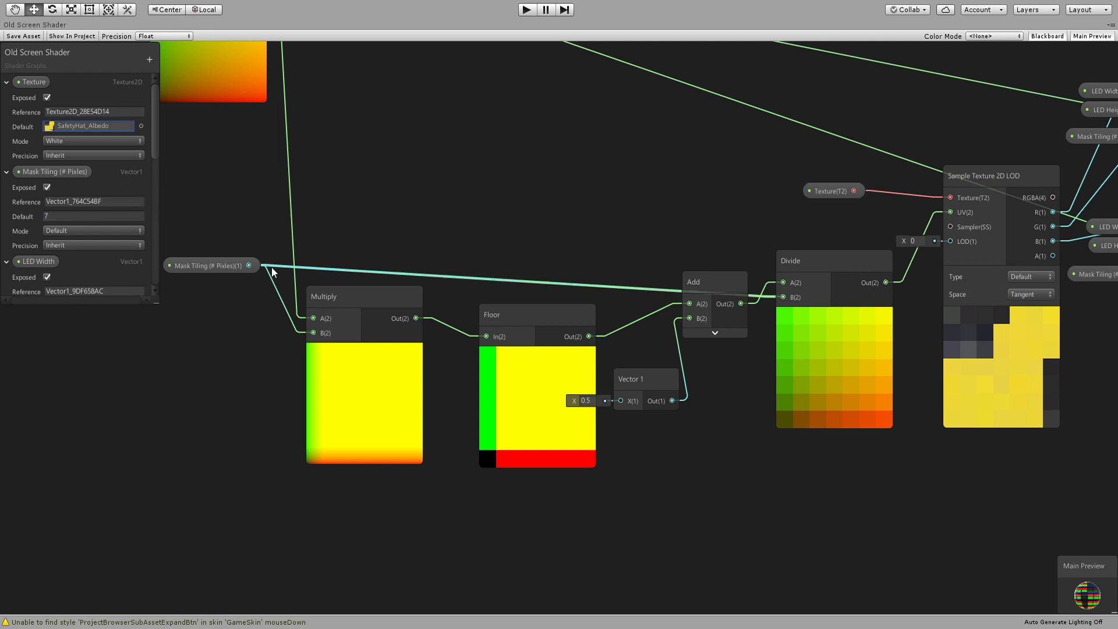
left_click(204, 268)
left_click_drag(204, 267, 211, 267)
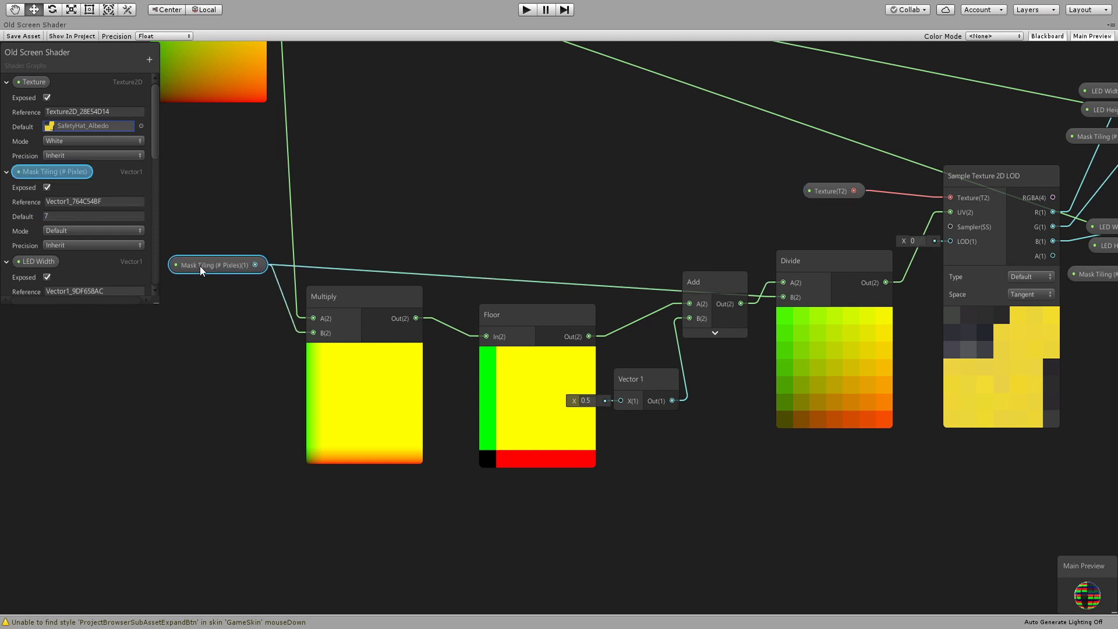
Nudge Mask Tiling down-left and align Floor and Vector 1 beside the Tiling And Offset node
middle_click_drag(365, 305, 388, 320)
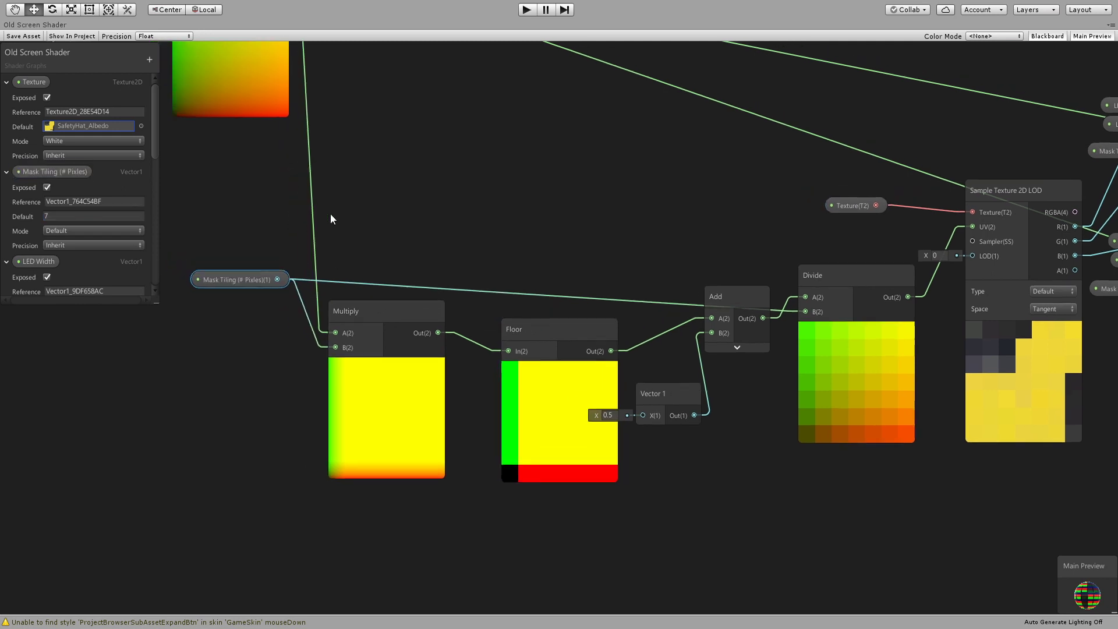
middle_click_drag(330, 219, 460, 243)
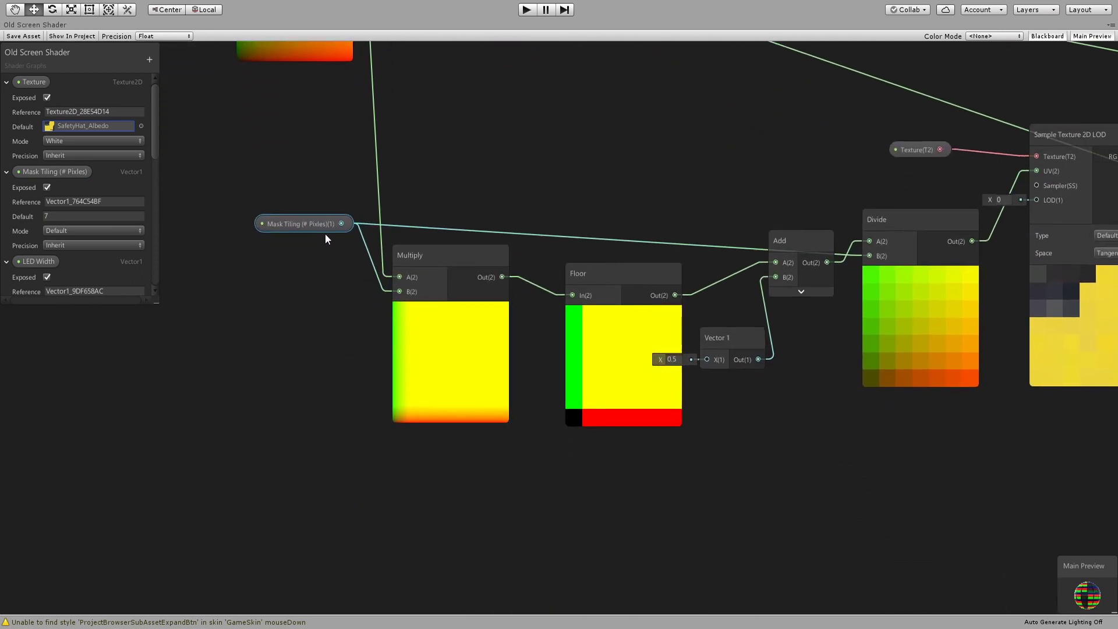
mouse_move(326, 233)
left_mouse_down()
mouse_move(308, 249)
mouse_move(322, 240)
left_mouse_up()
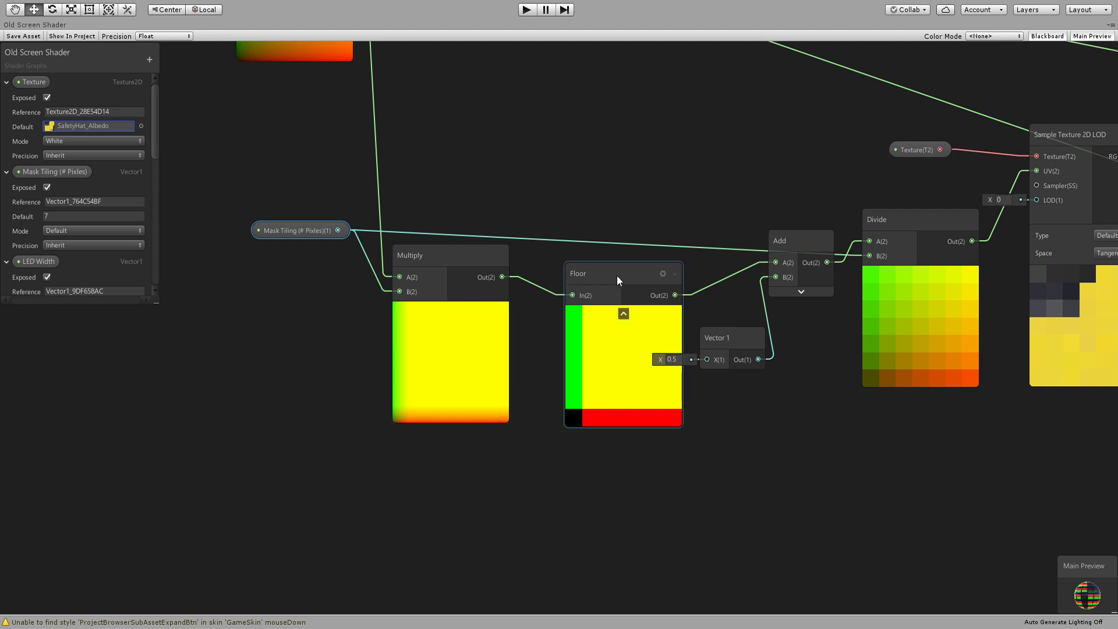
left_click_drag(605, 277, 607, 271)
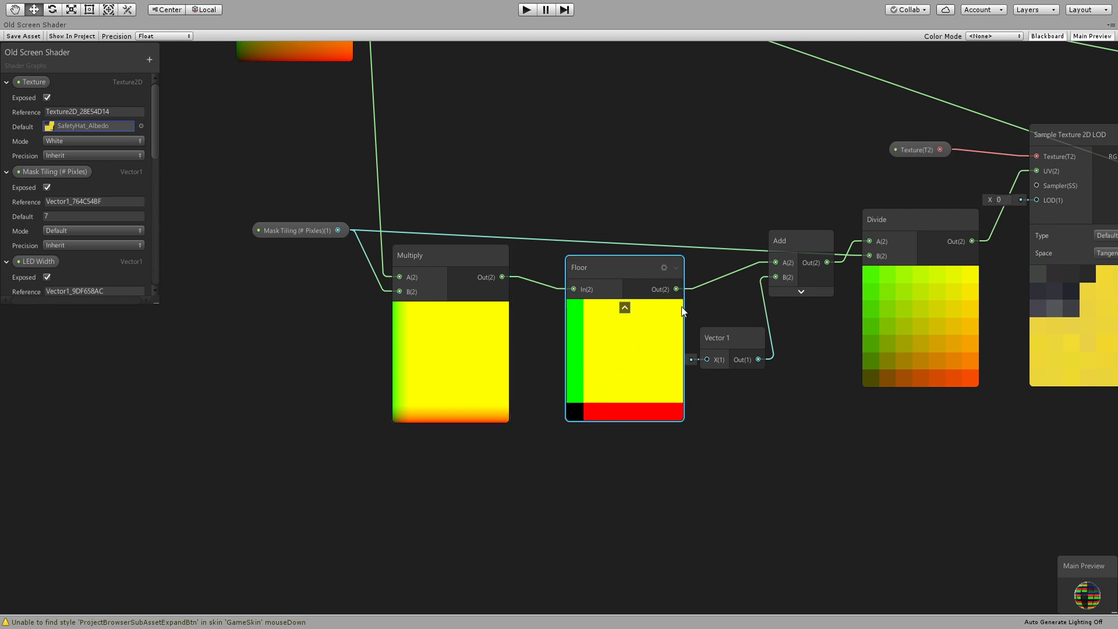
left_click_drag(601, 266, 588, 260)
left_click_drag(722, 334, 725, 330)
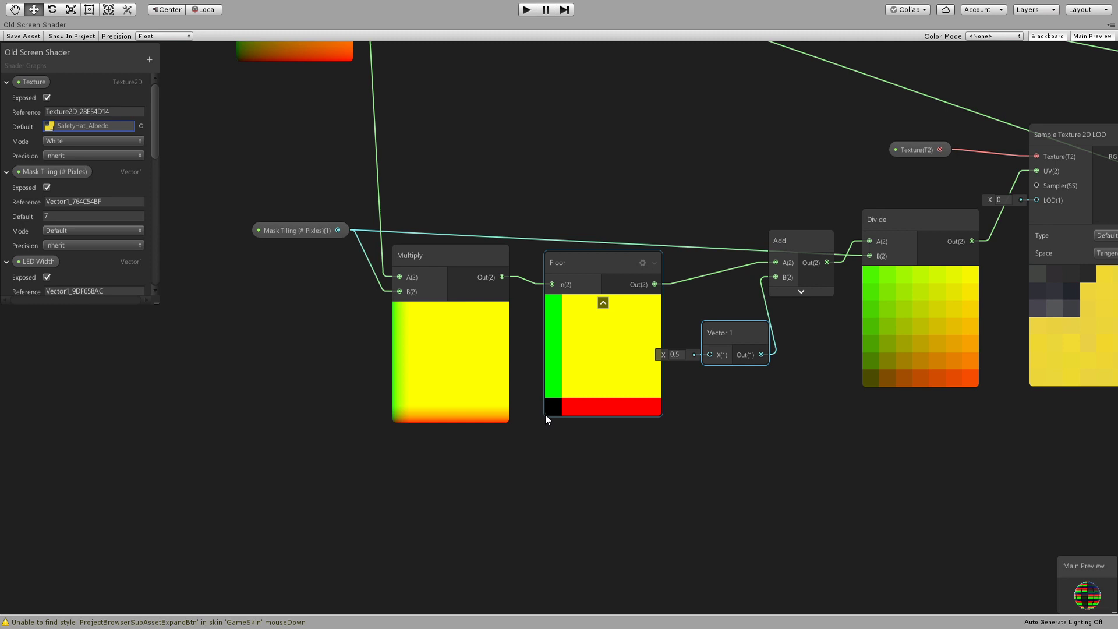
Line the Add node up level with Floor, briefly checking its preview
middle_click_drag(726, 412, 497, 449)
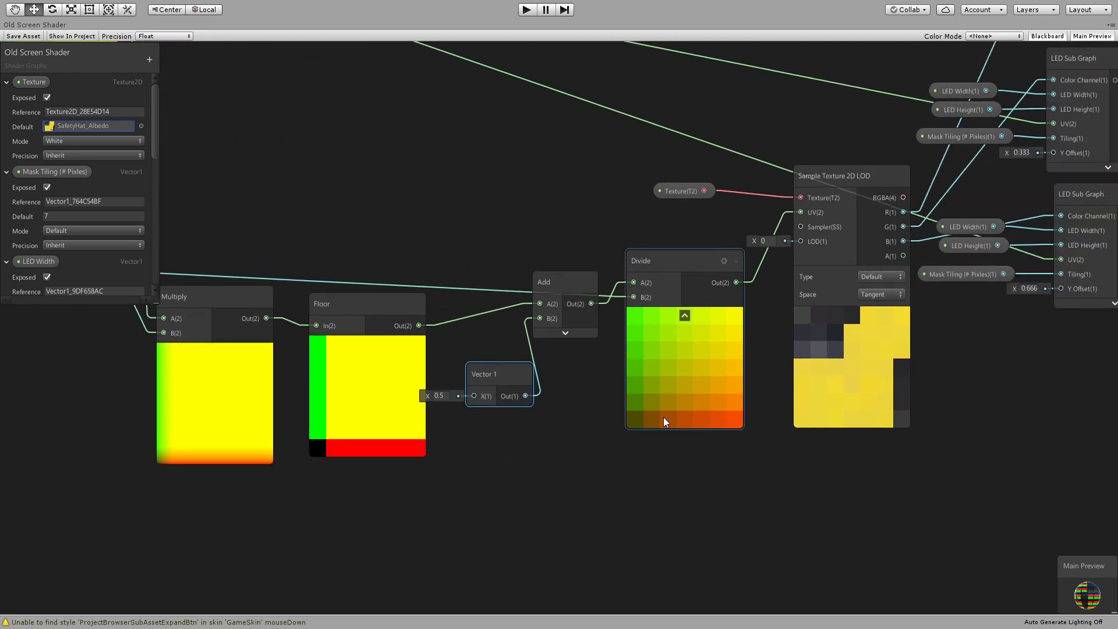
left_click_drag(548, 284, 546, 278)
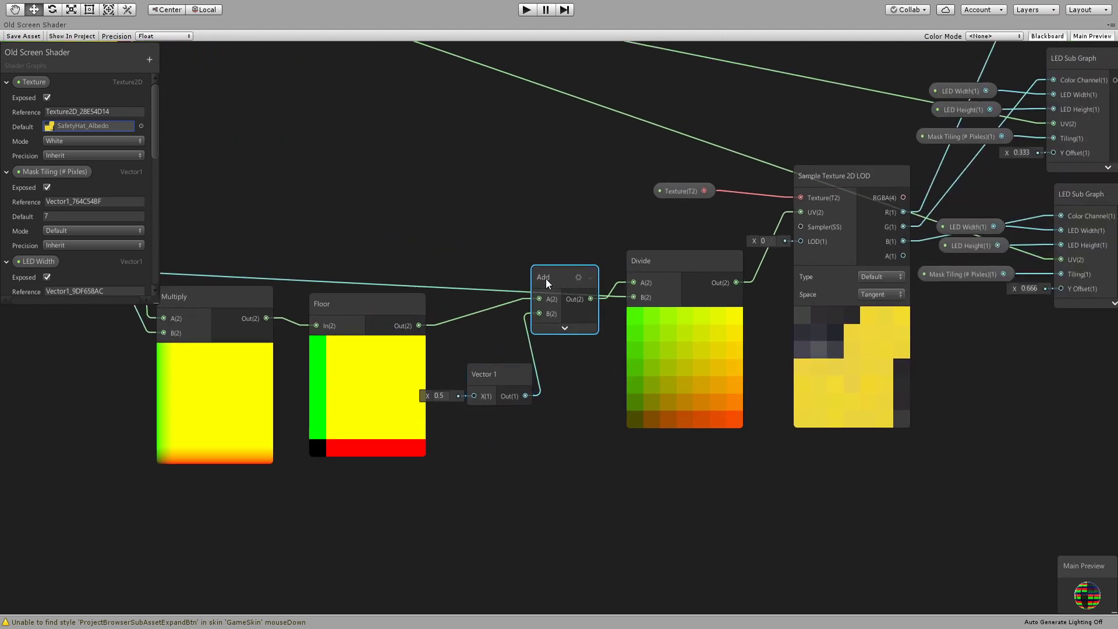
left_click(563, 327)
left_click(590, 331)
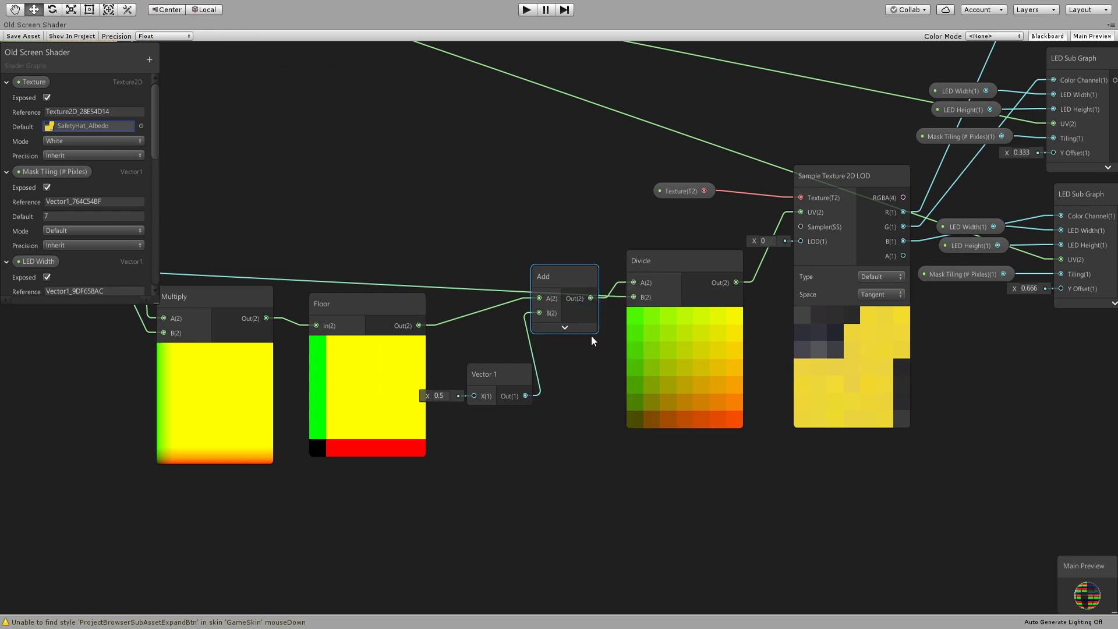
mouse_move(561, 282)
left_mouse_down()
mouse_move(568, 322)
mouse_move(561, 303)
left_mouse_up()
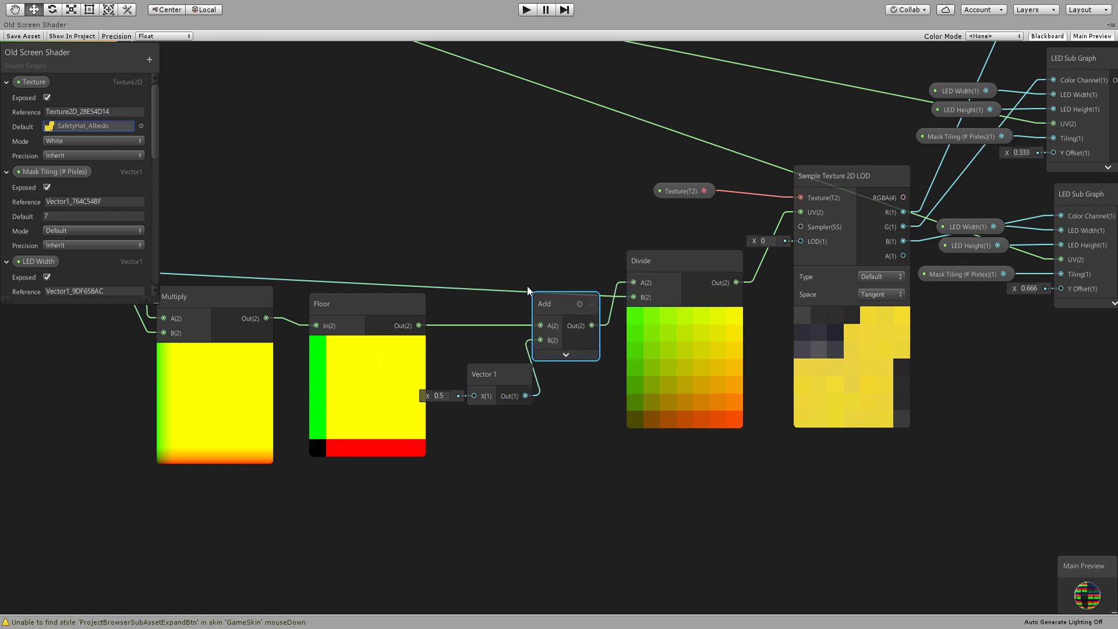
middle_click_drag(497, 273, 661, 288)
Move Mask Tiling up-left and lower the Sample Texture 2D LOD node feeding the LED Sub Graphs
left_click_drag(232, 277, 218, 267)
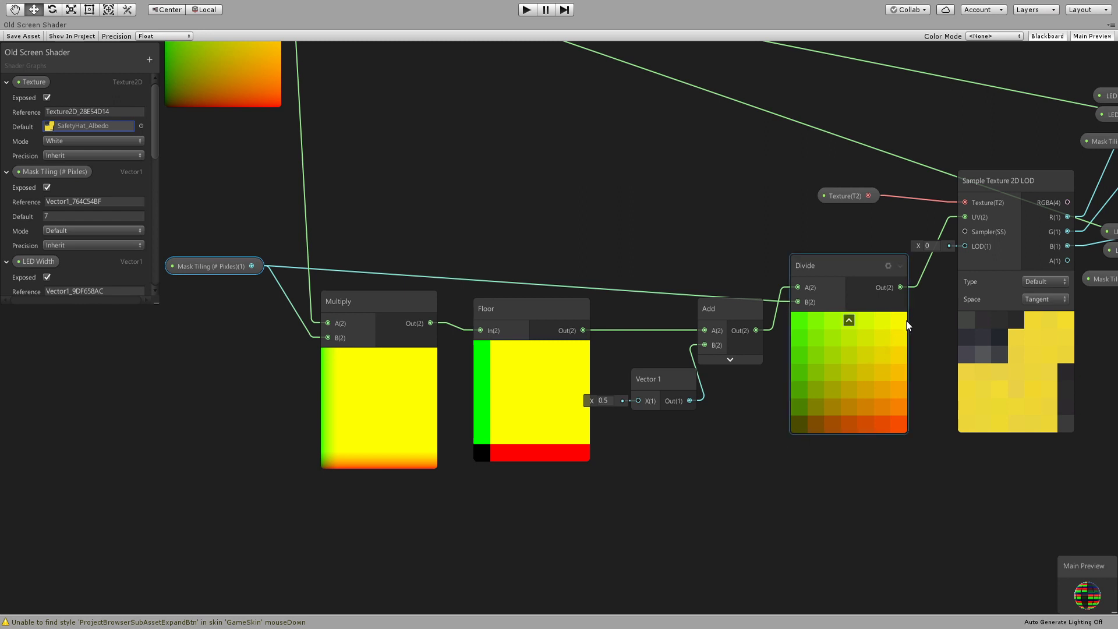
middle_click_drag(906, 321, 530, 351)
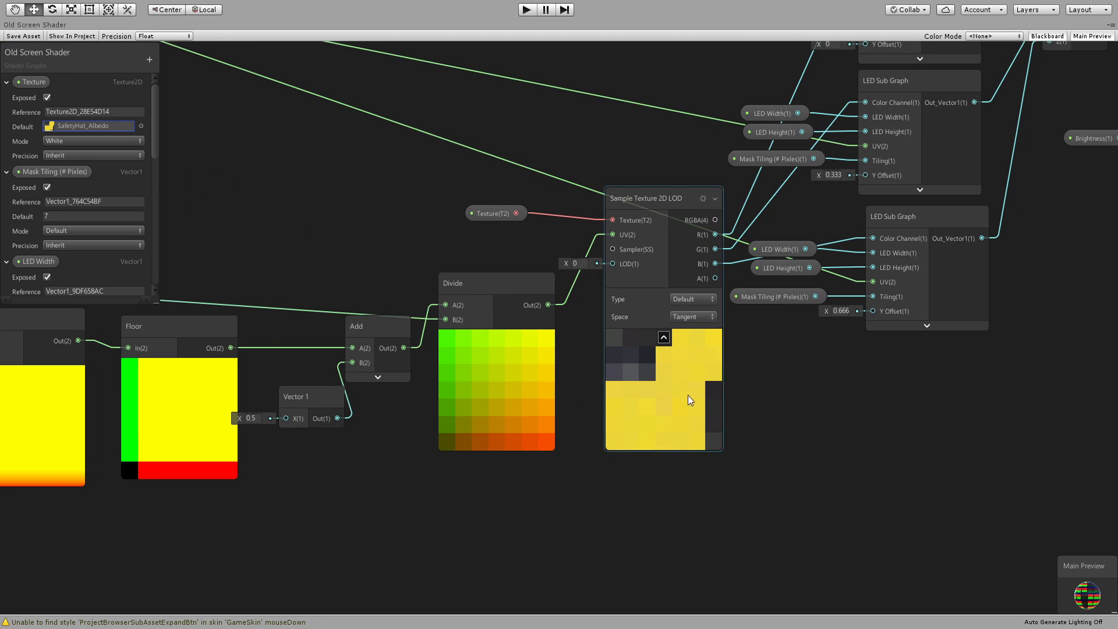
left_click_drag(642, 208, 638, 220)
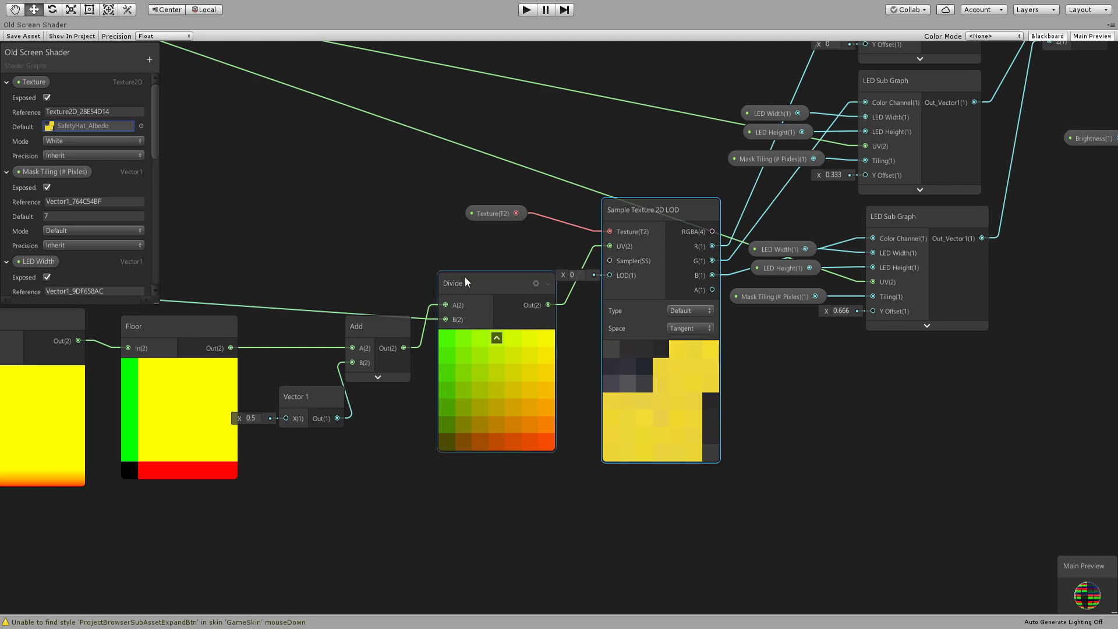
scroll(389, 250, "down", 2)
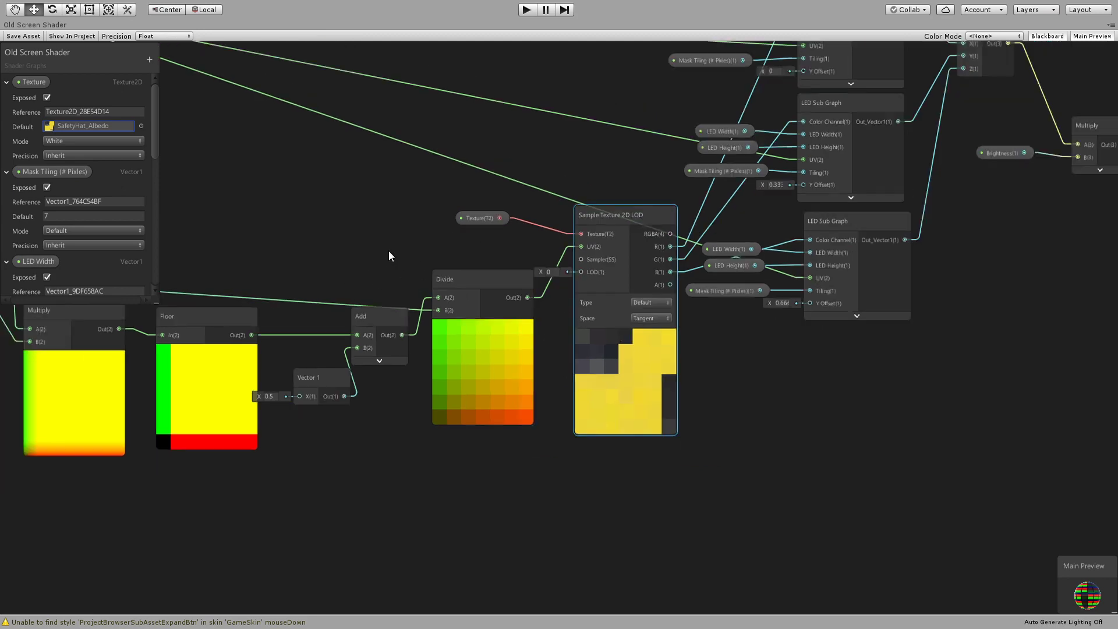
Move the Tiling n Offset node further left
scroll(389, 257, "down", 3)
middle_click_drag(591, 394, 641, 400)
scroll(390, 332, "up", 5)
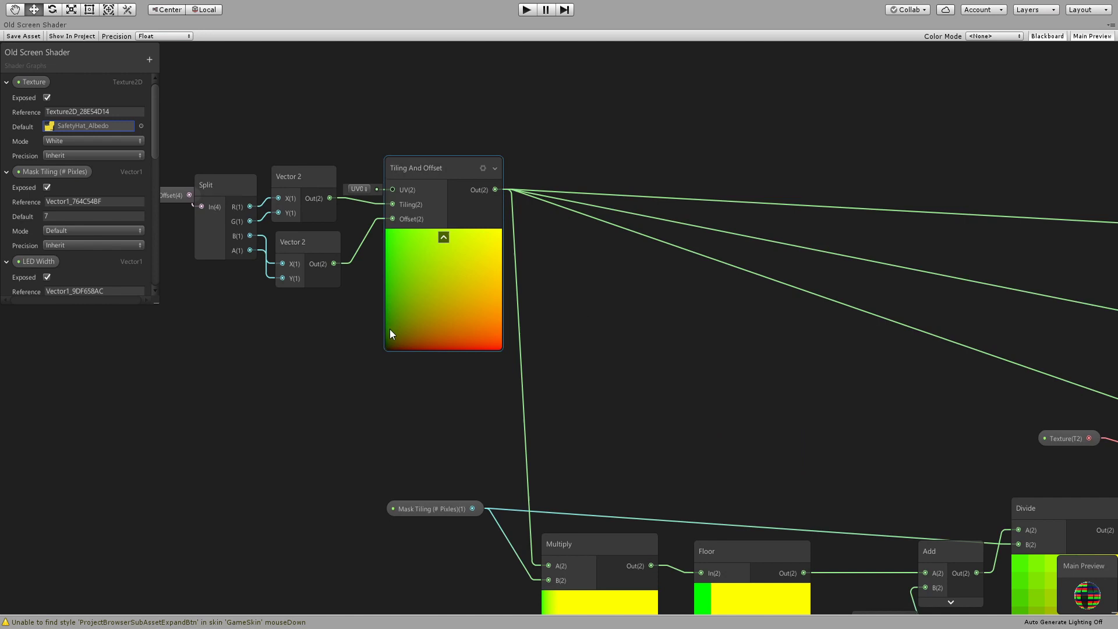
middle_click_drag(390, 329, 613, 473)
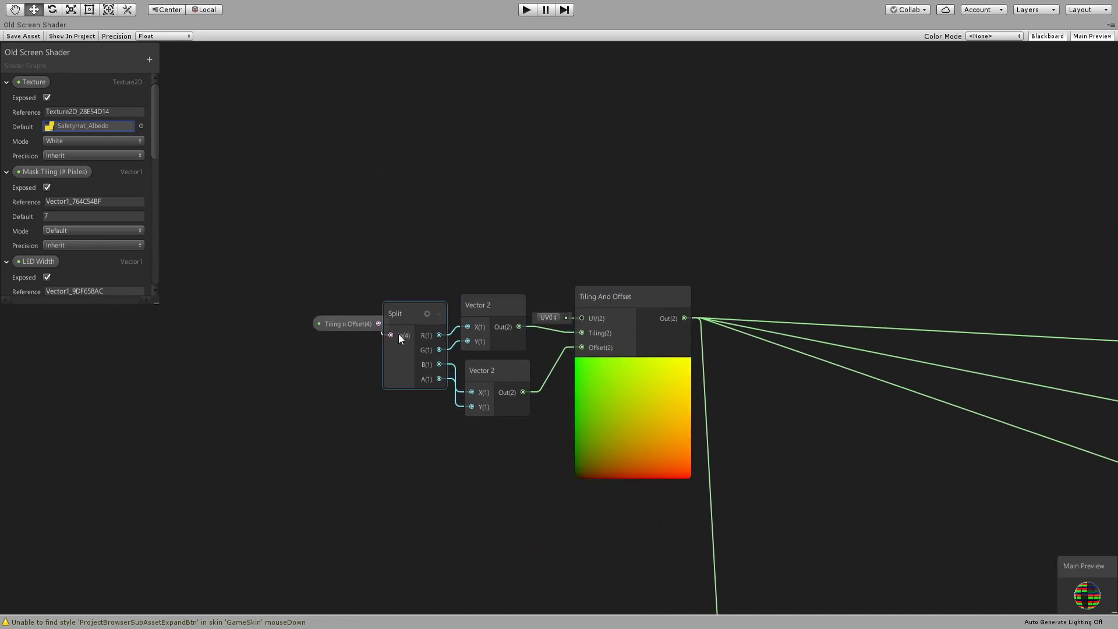
left_click_drag(355, 325, 313, 325)
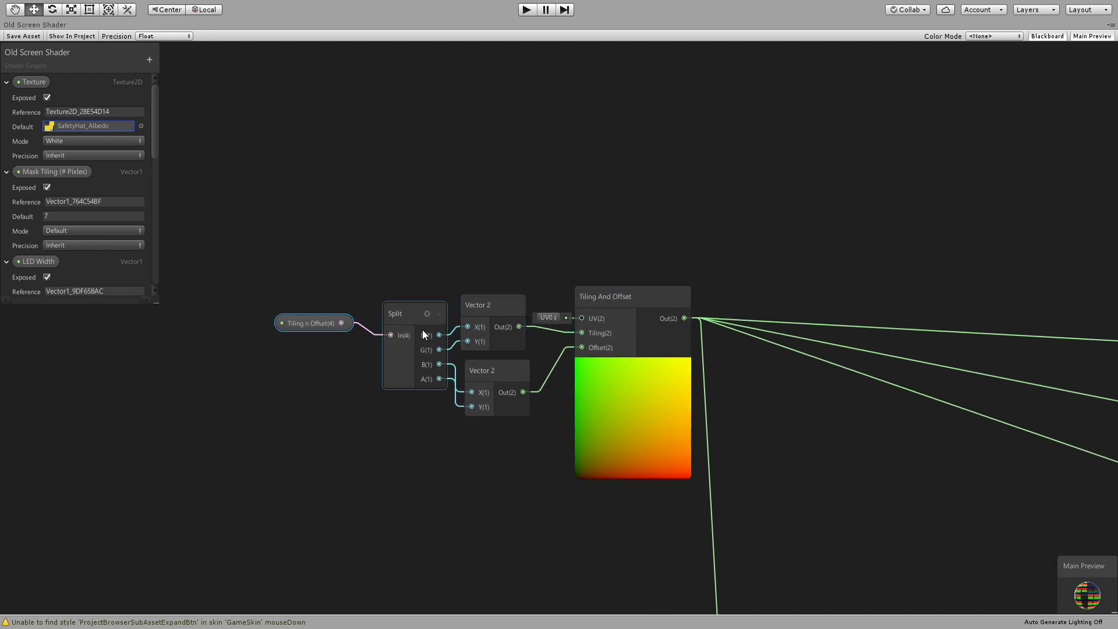
Zoom out over the full graph and restore the normal editor layout
scroll(503, 348, "down", 2)
middle_click_drag(770, 356, 309, 323)
scroll(806, 344, "down", 1)
scroll(561, 319, "up", 3)
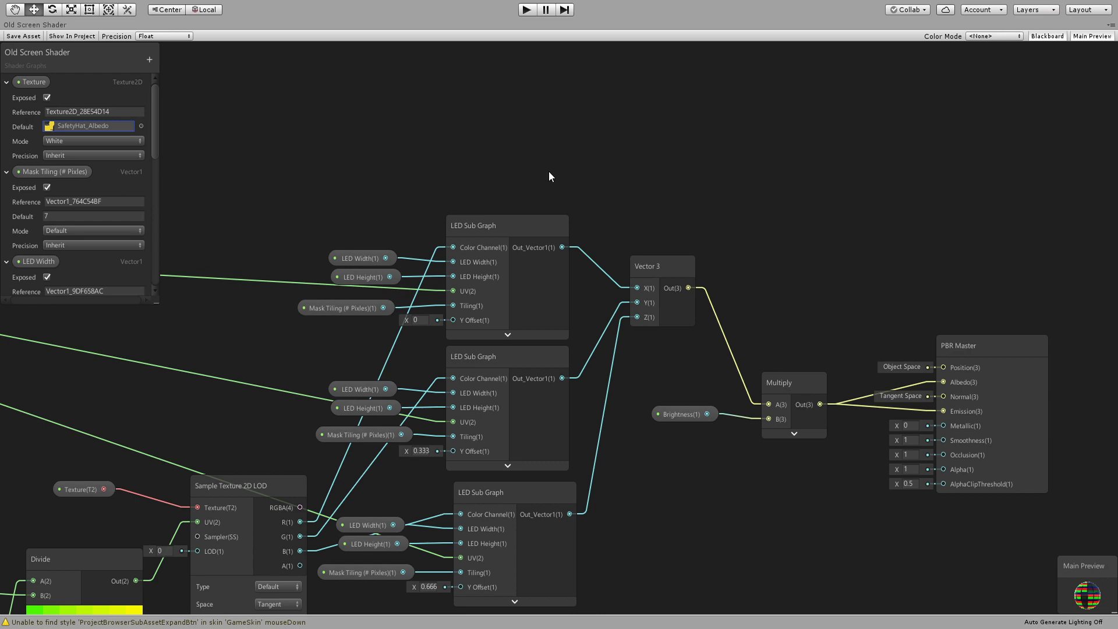
key("shift+space")
Open the LED Sub Graph maximized and move the Y Offset node below Vector 2
left_click(367, 304)
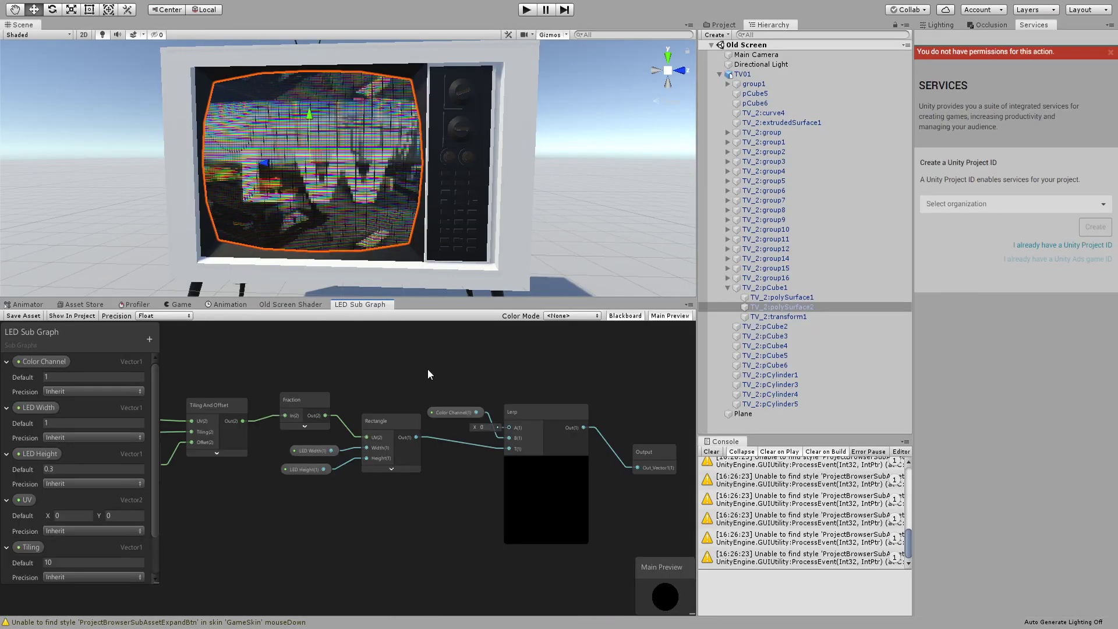
key("shift+space")
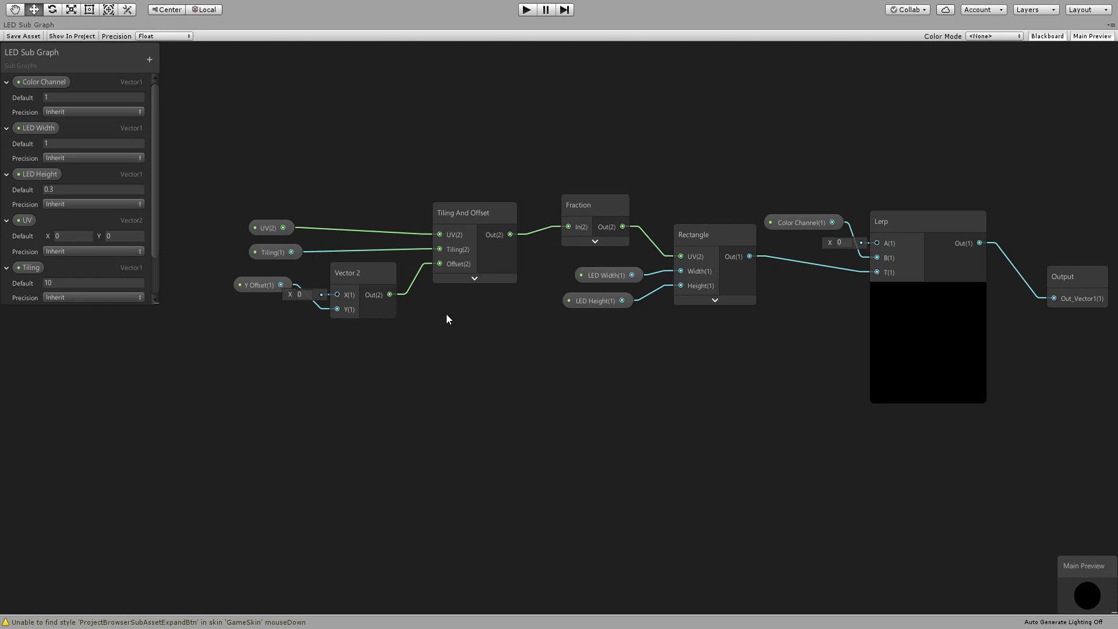
left_click_drag(244, 287, 239, 318)
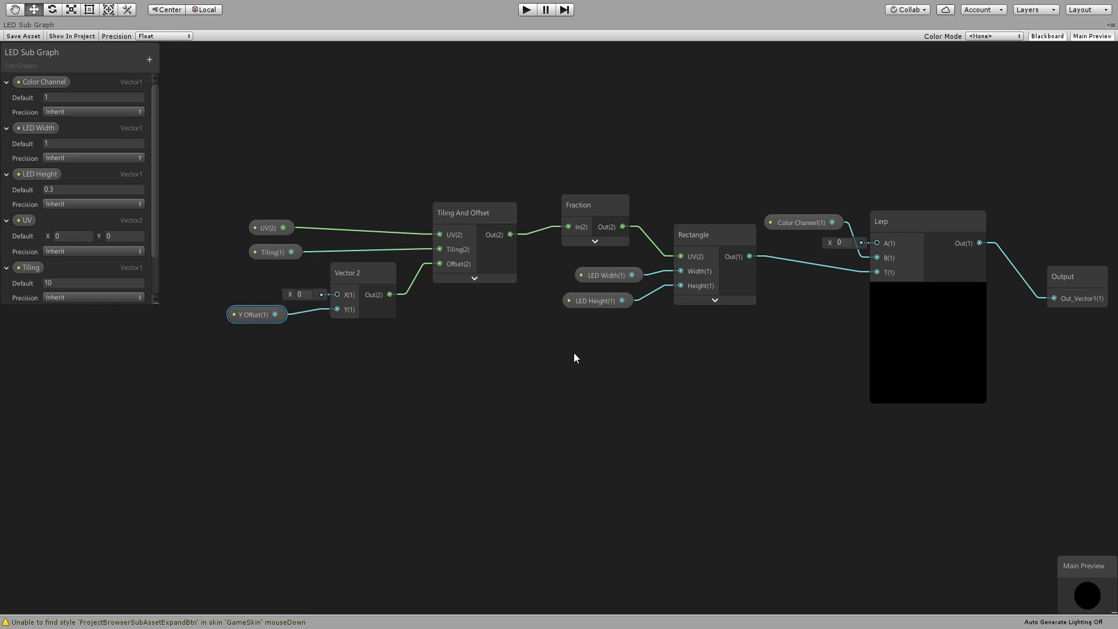
middle_click_drag(574, 353, 498, 369)
left_click(396, 236)
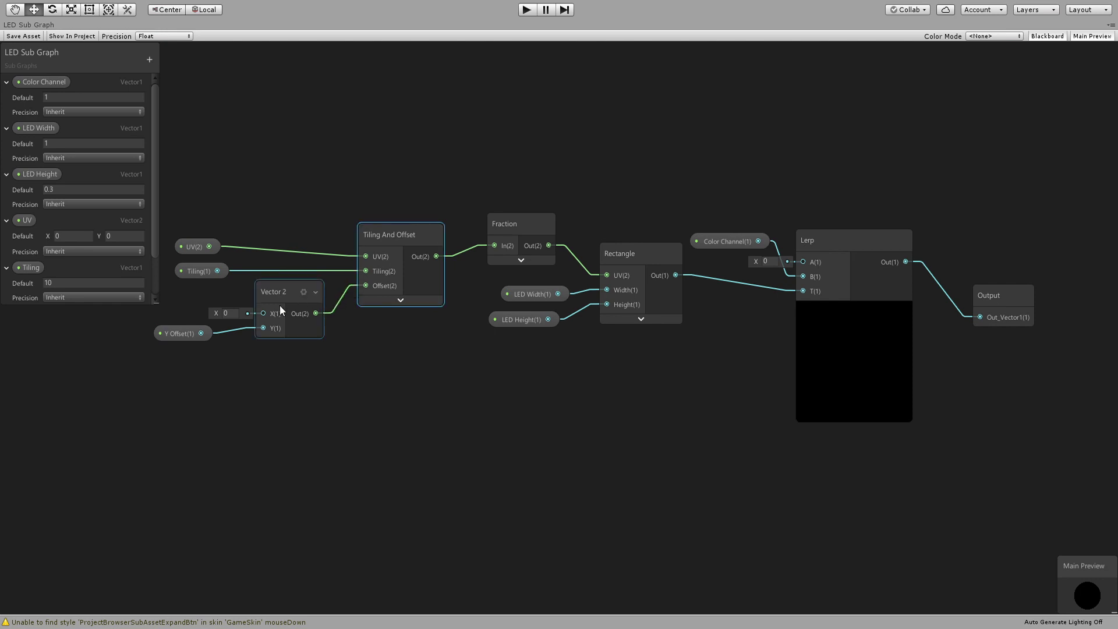
Nudge Y Offset slightly lower and expand the Rectangle node's preview
middle_click_drag(280, 307, 425, 321)
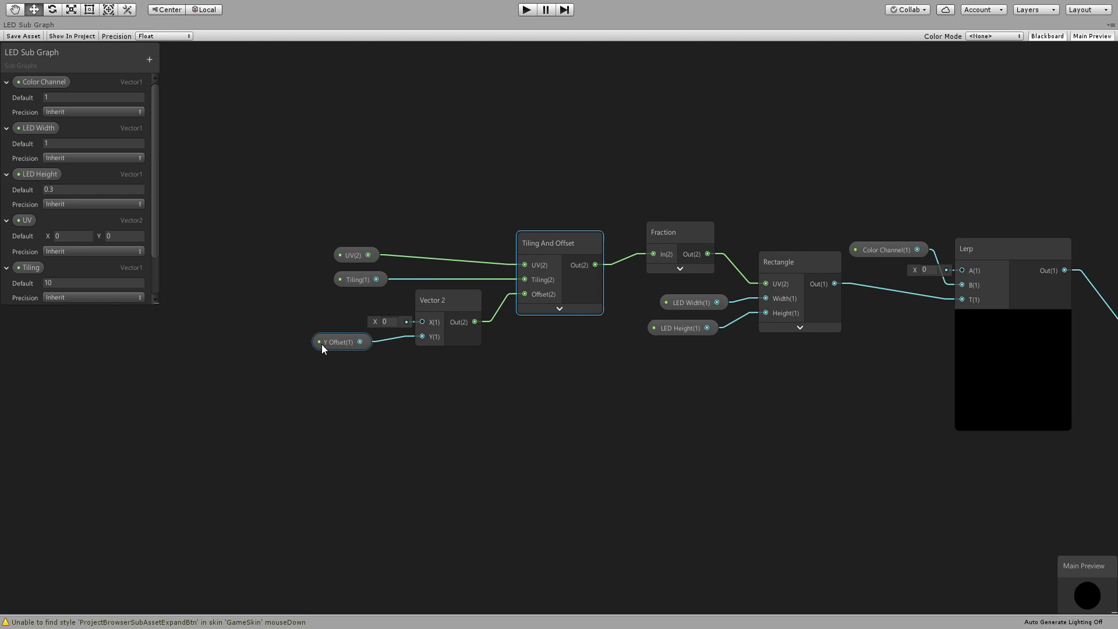
left_click_drag(354, 342, 355, 352)
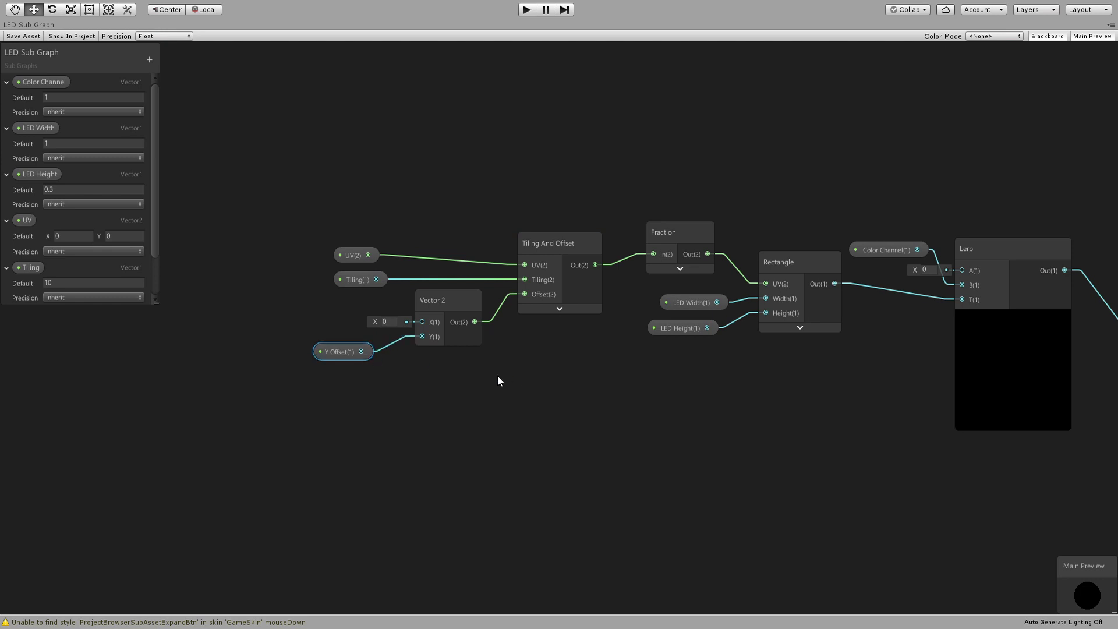
middle_click_drag(722, 367, 496, 365)
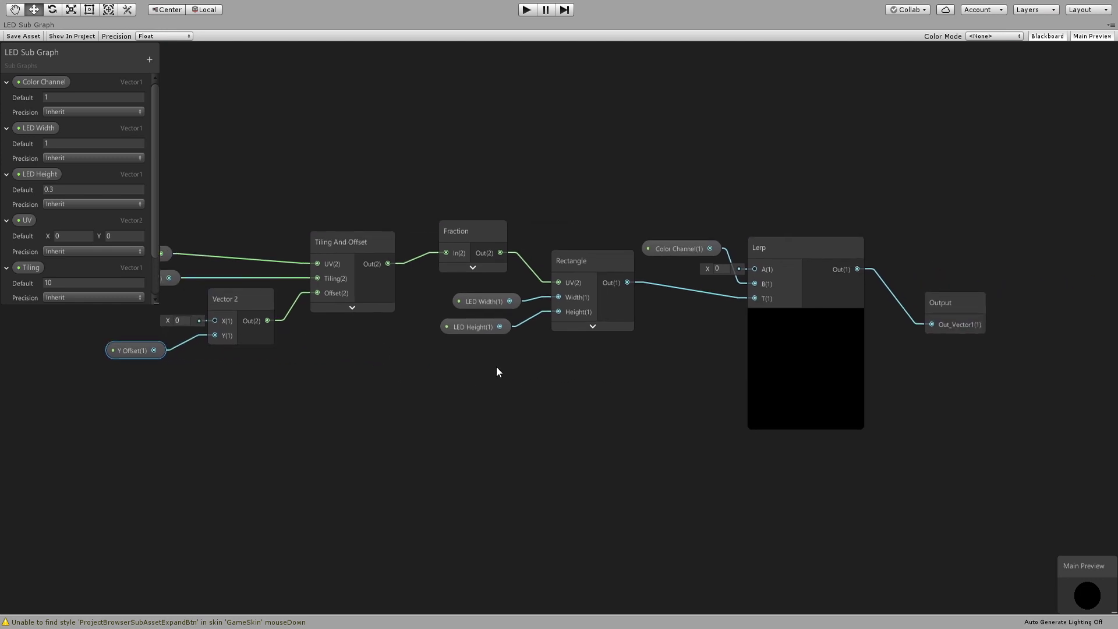
left_click(592, 326)
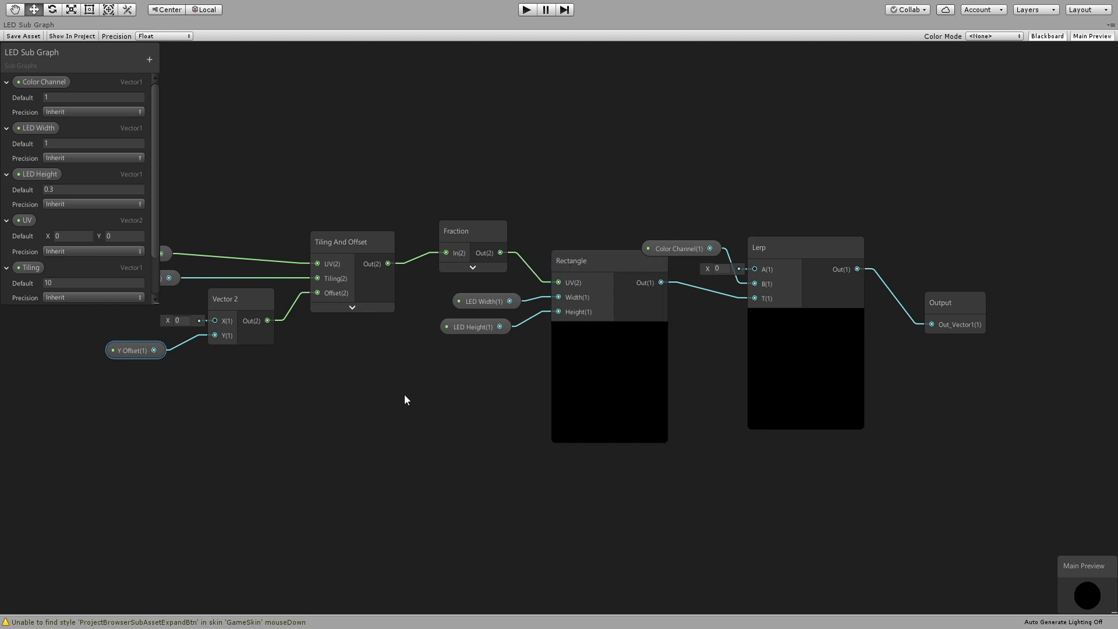
left_click(613, 267)
key("ctrl+d")
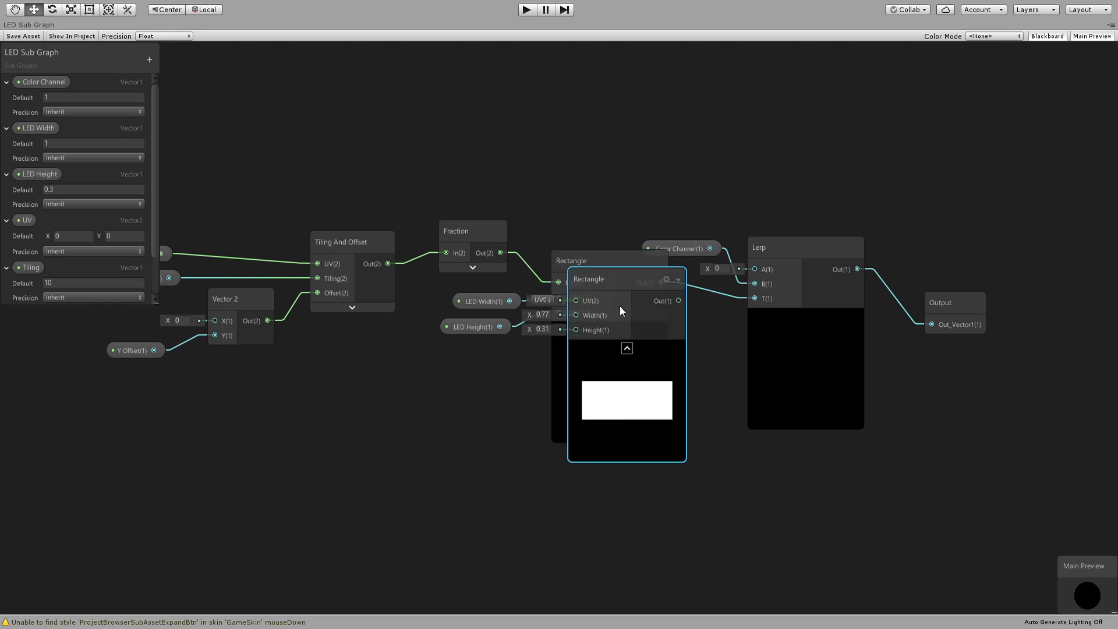
left_click_drag(619, 306, 404, 424)
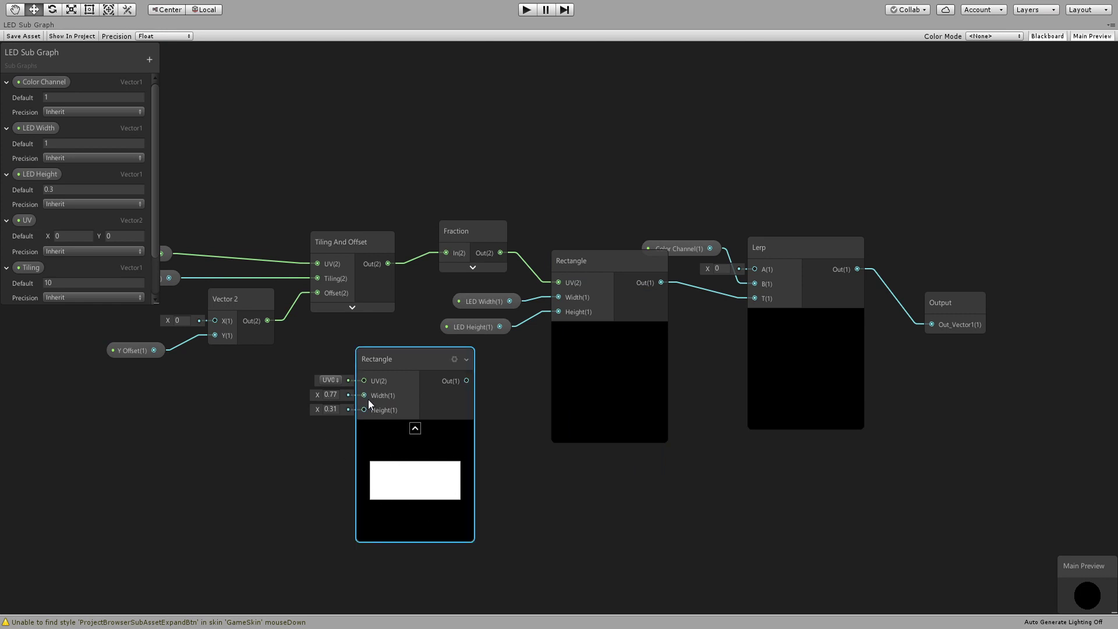
middle_click_drag(351, 401, 453, 400)
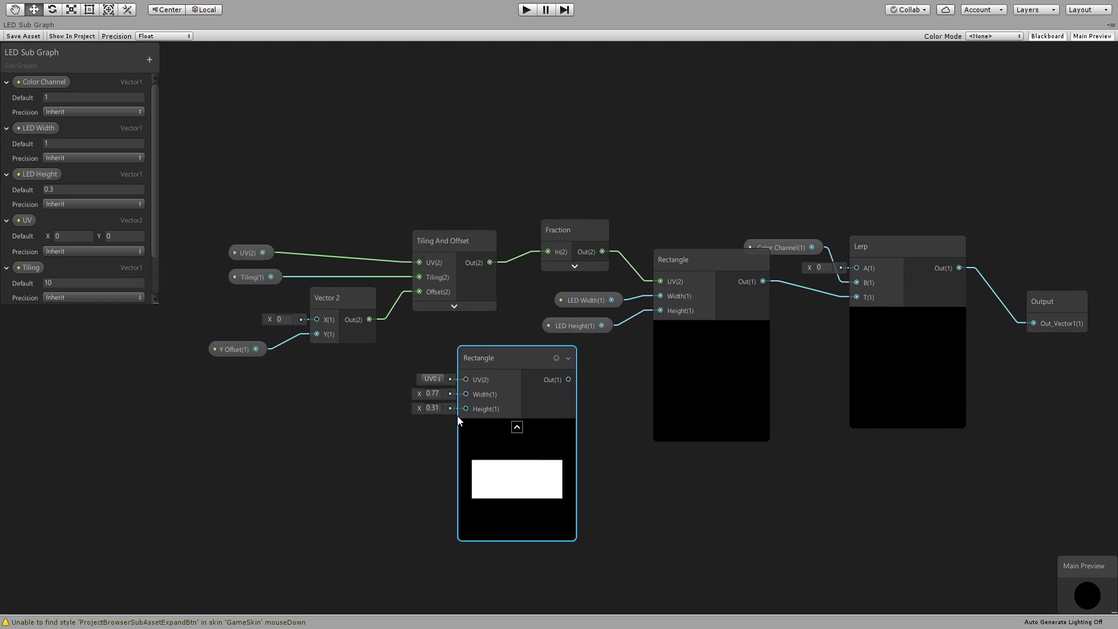
left_click(444, 241)
key("ctrl+d")
left_click_drag(407, 352, 299, 451)
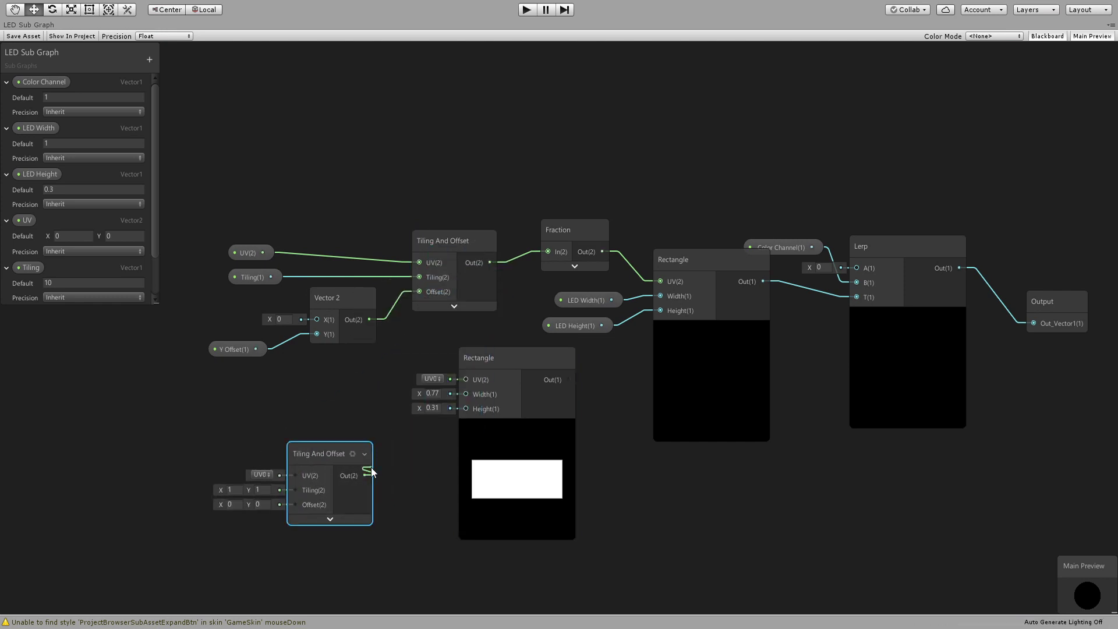
left_click_drag(372, 471, 466, 379)
left_click_drag(326, 463, 372, 429)
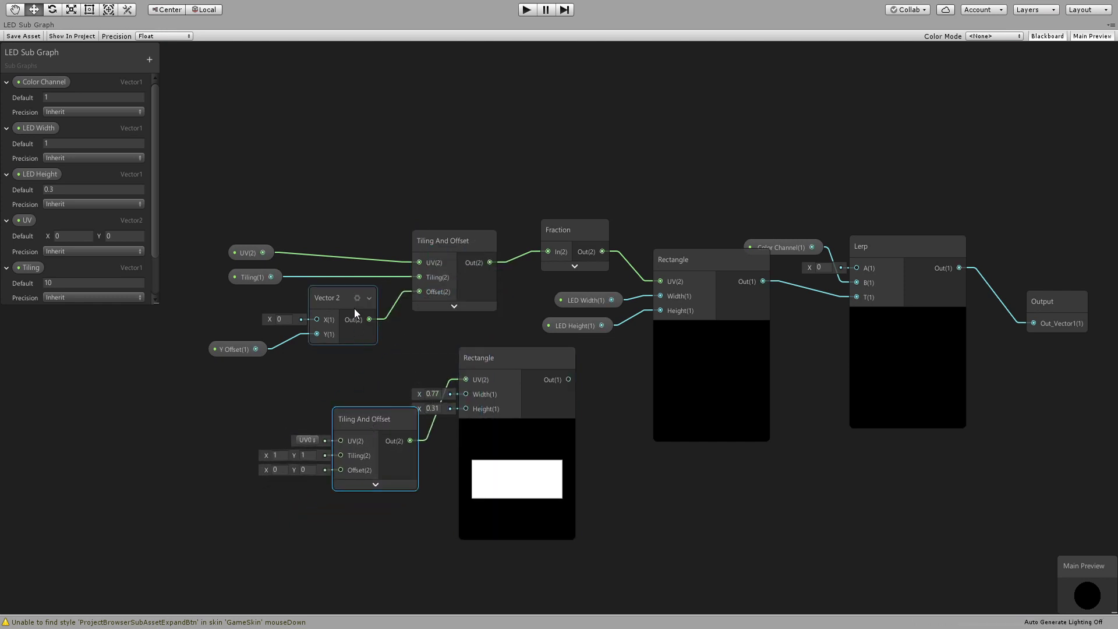
left_click_drag(369, 319, 340, 473)
left_click(236, 349)
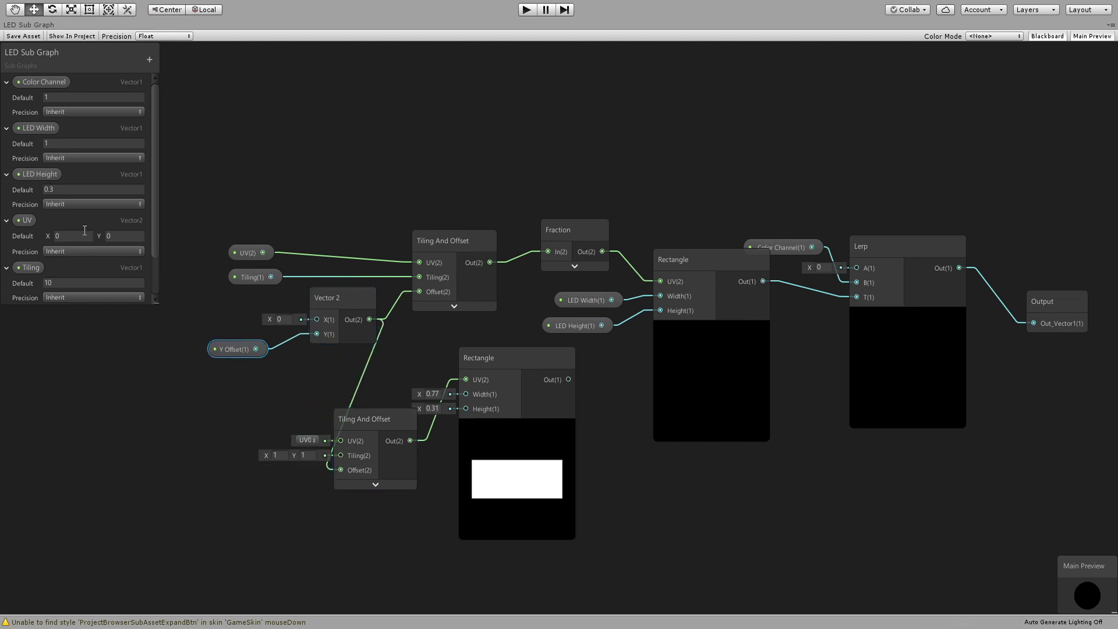
scroll(84, 233, "down", 2)
left_click(59, 282)
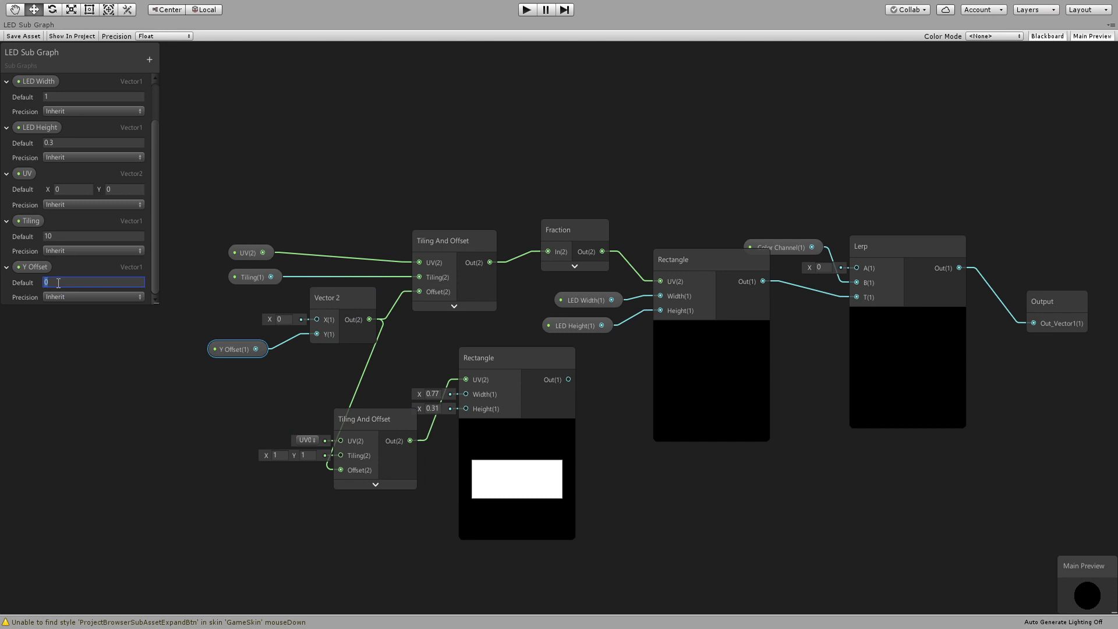
type(".3")
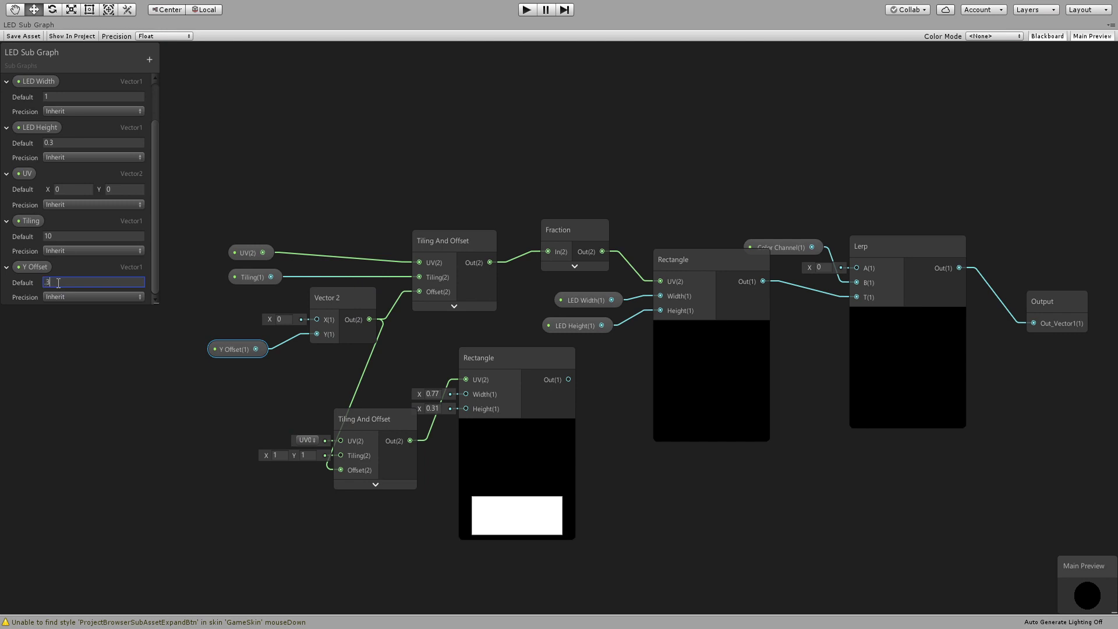
key("BackSpace")
key("BackSpace")
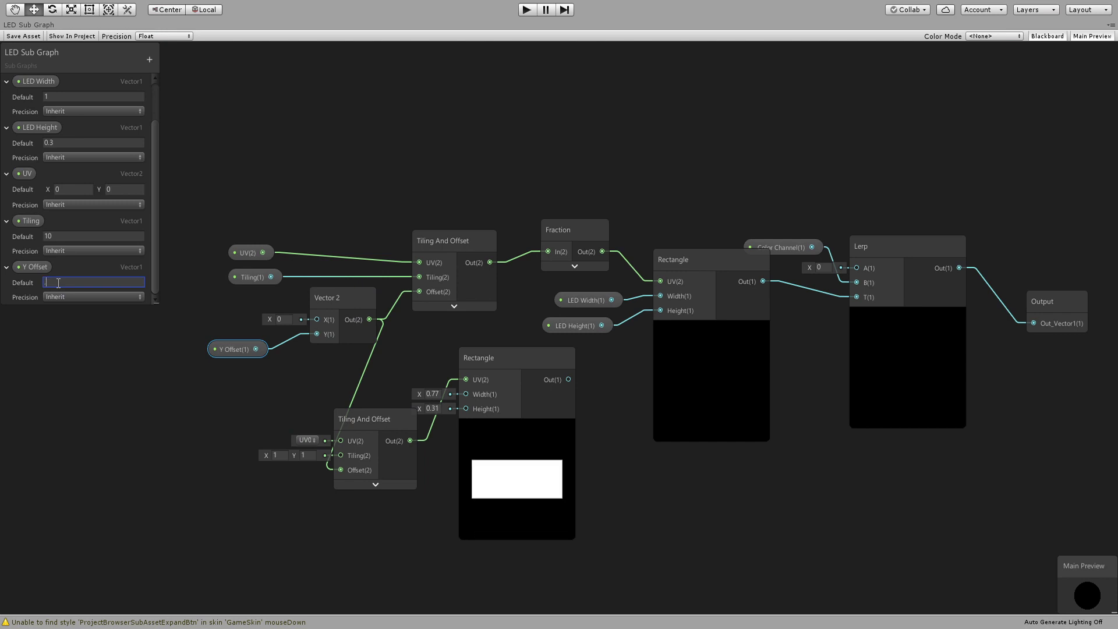
left_click(167, 447)
left_click(375, 413)
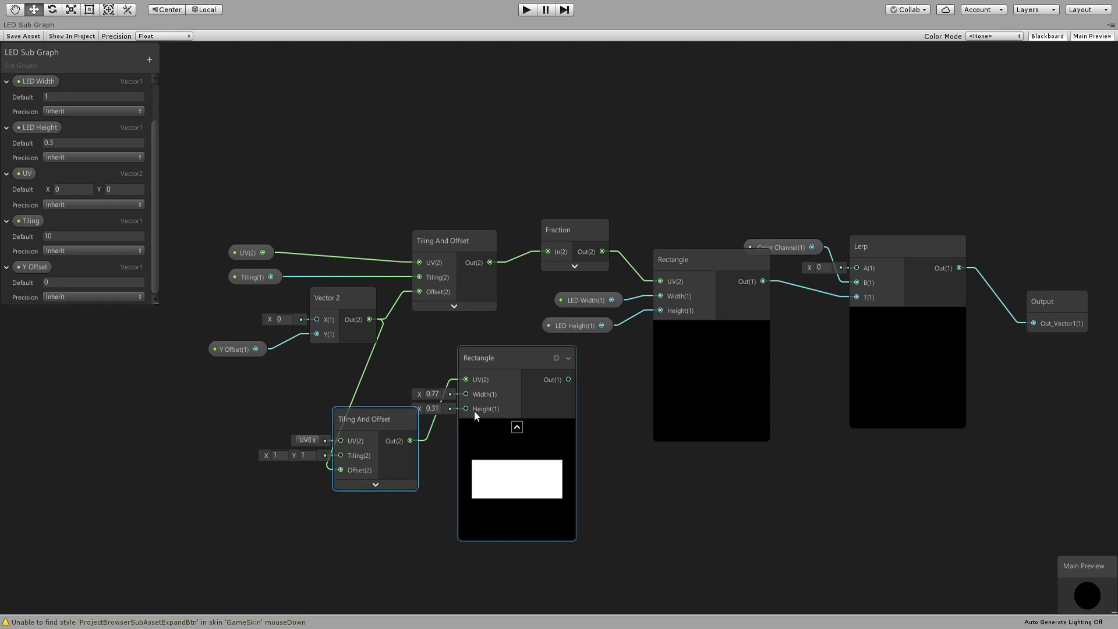
key("Delete")
left_click(491, 398)
key("Delete")
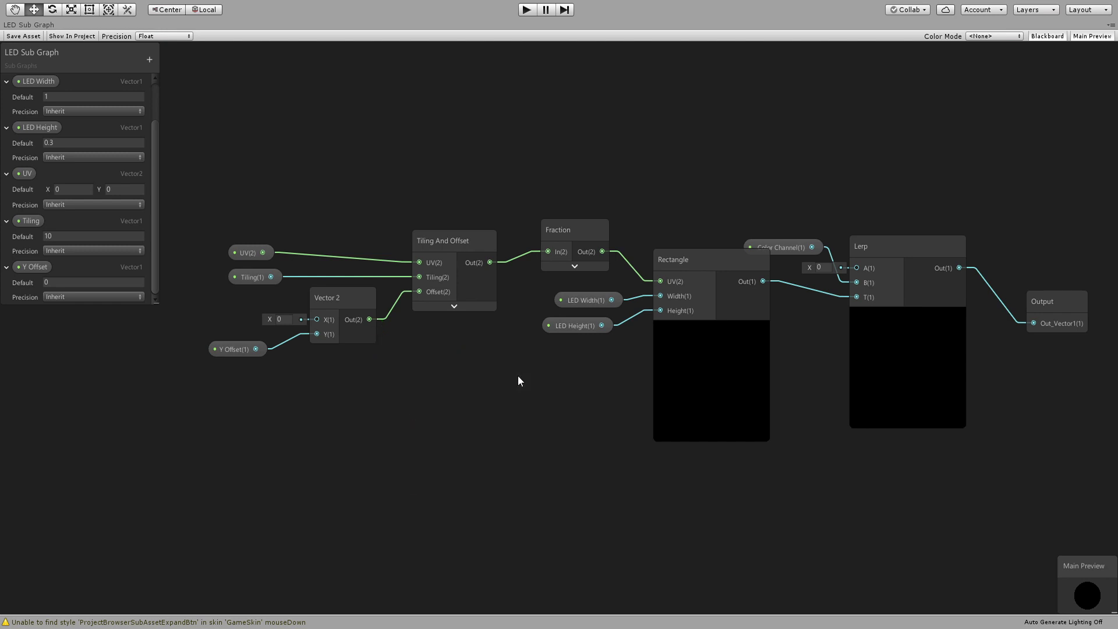
Inspect the Y Offset property and pan to the UV and Tiling nodes
left_click(233, 353)
left_click(254, 382)
left_click(220, 353)
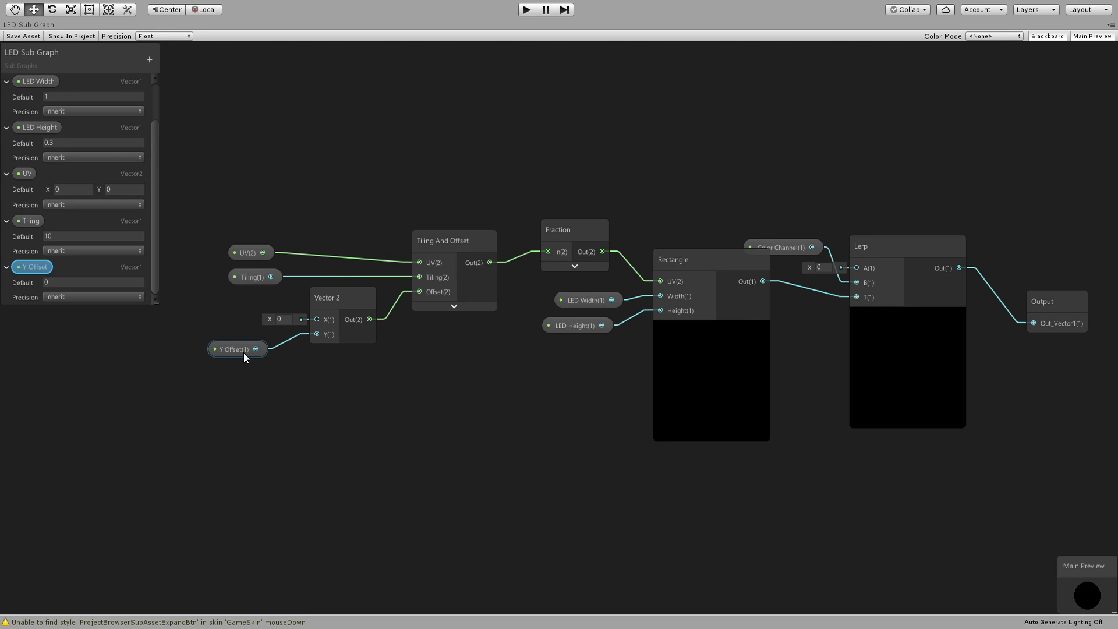
left_click(185, 377)
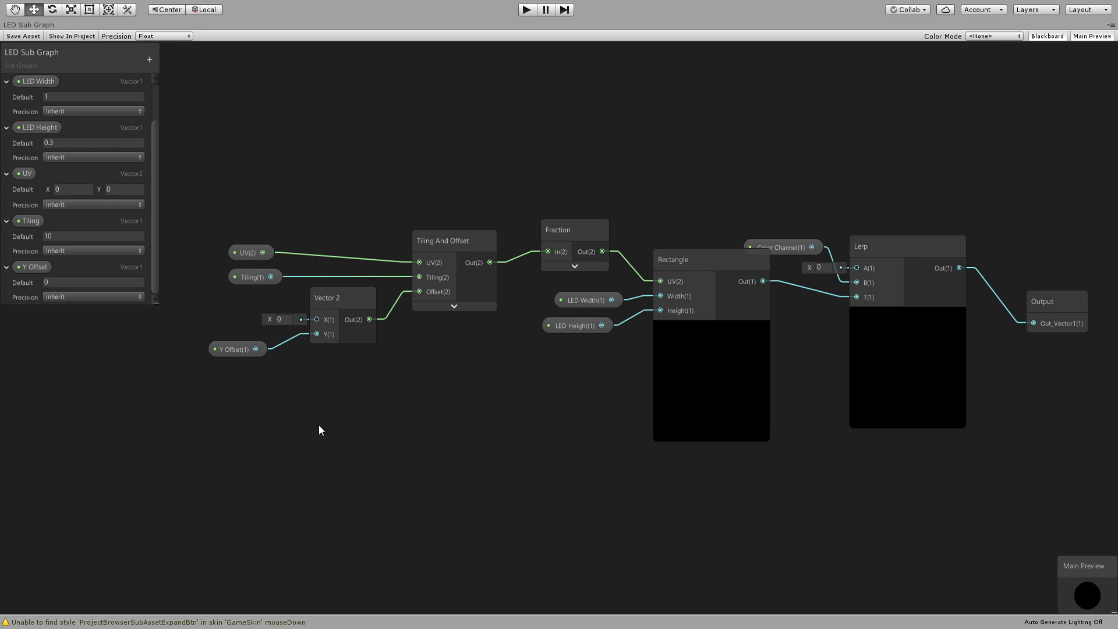
middle_click_drag(622, 524, 497, 519)
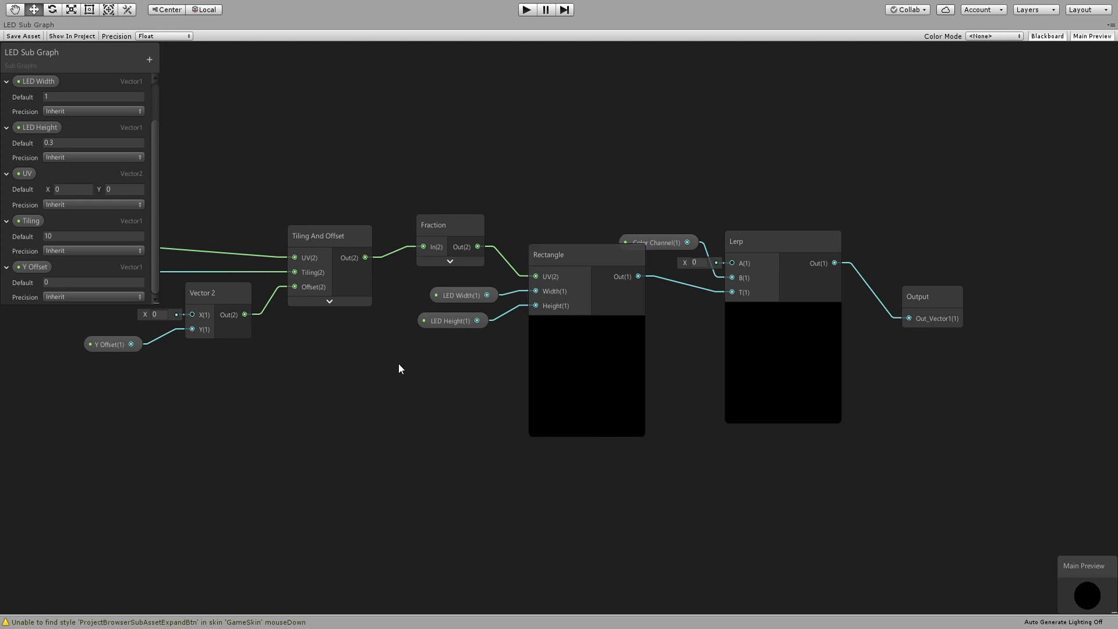
middle_click_drag(399, 364, 500, 396)
Inspect LED Width, nudge the Fraction node up-left, and select the Rectangle node
left_click(560, 329)
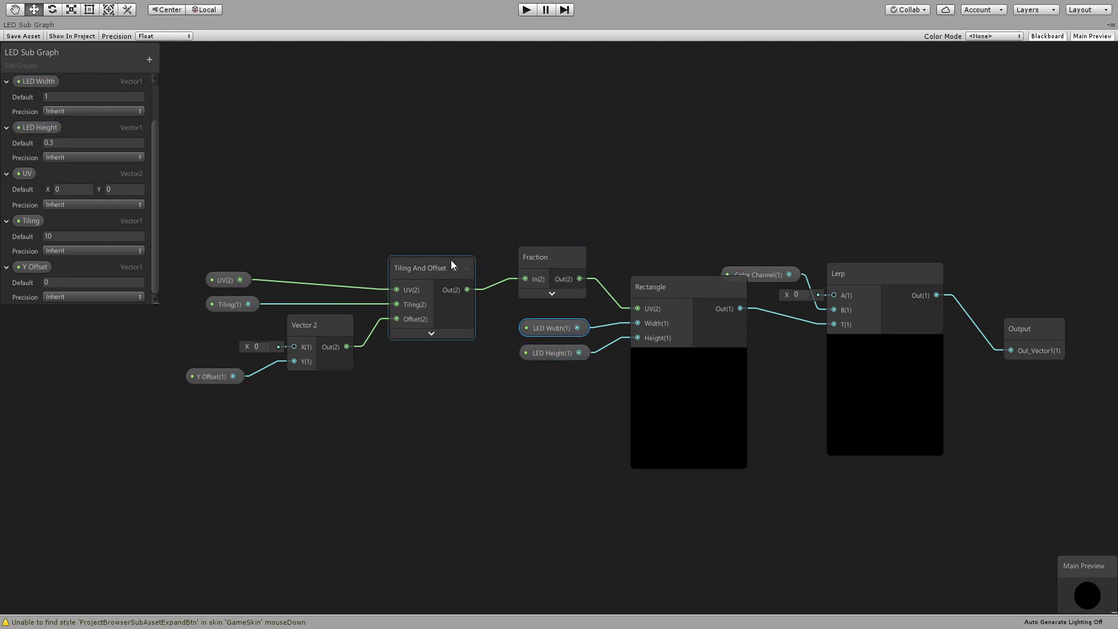
left_click(553, 266)
left_click_drag(552, 263, 548, 253)
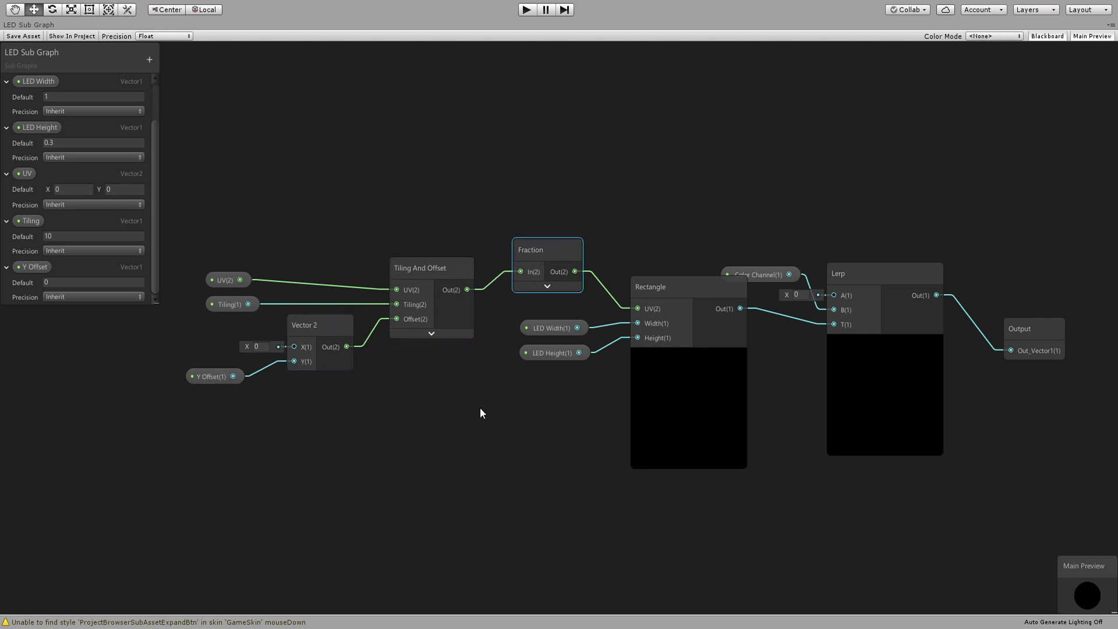
left_click(381, 495)
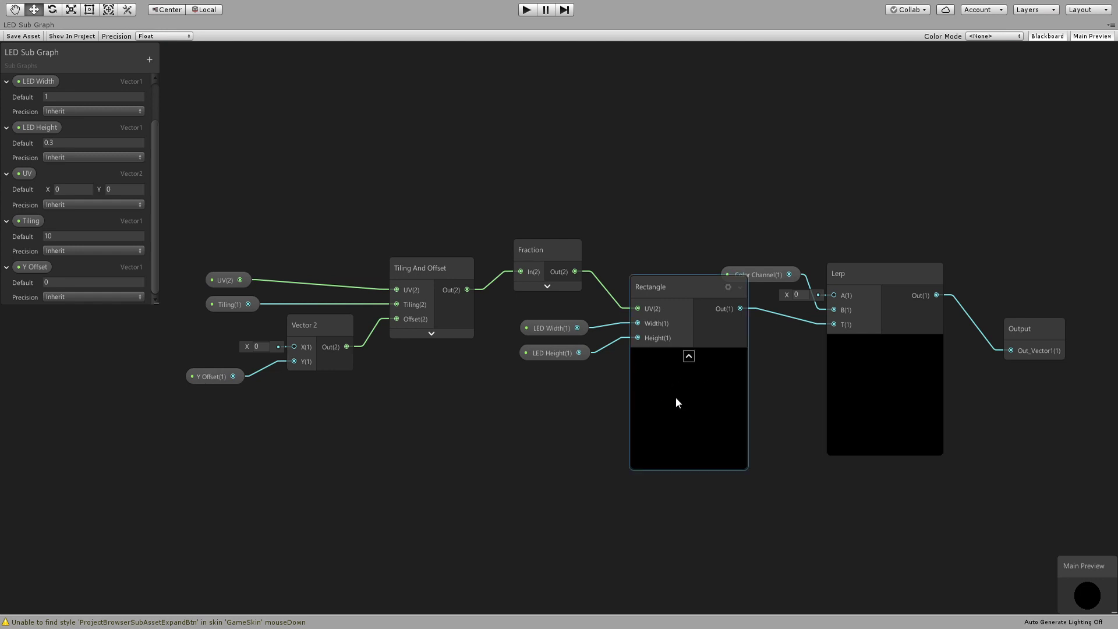
left_click(547, 263)
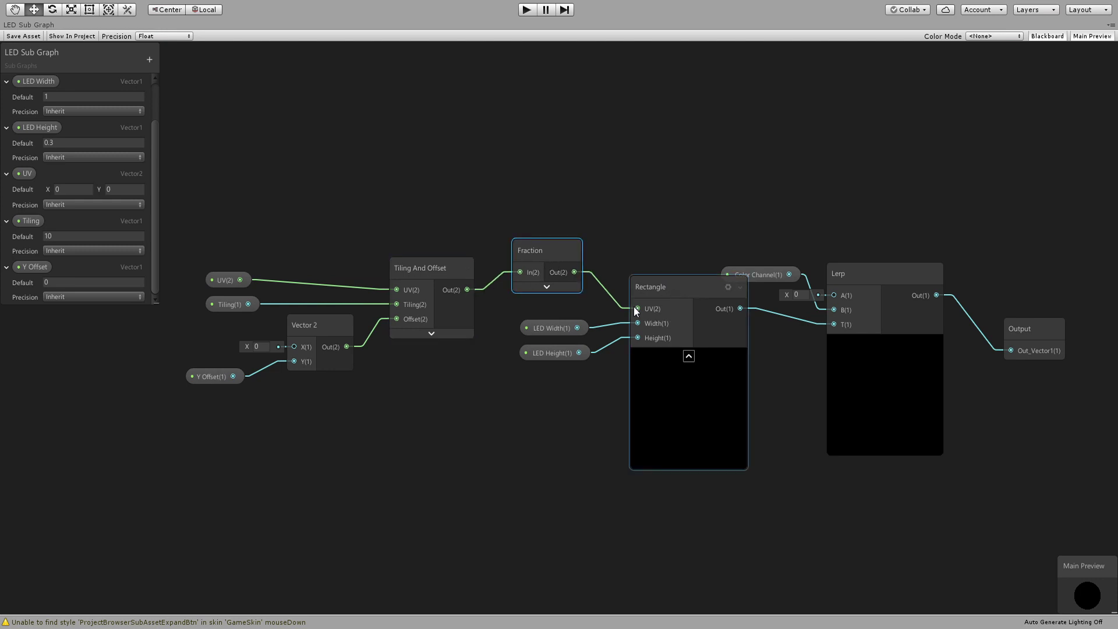
left_click(676, 305)
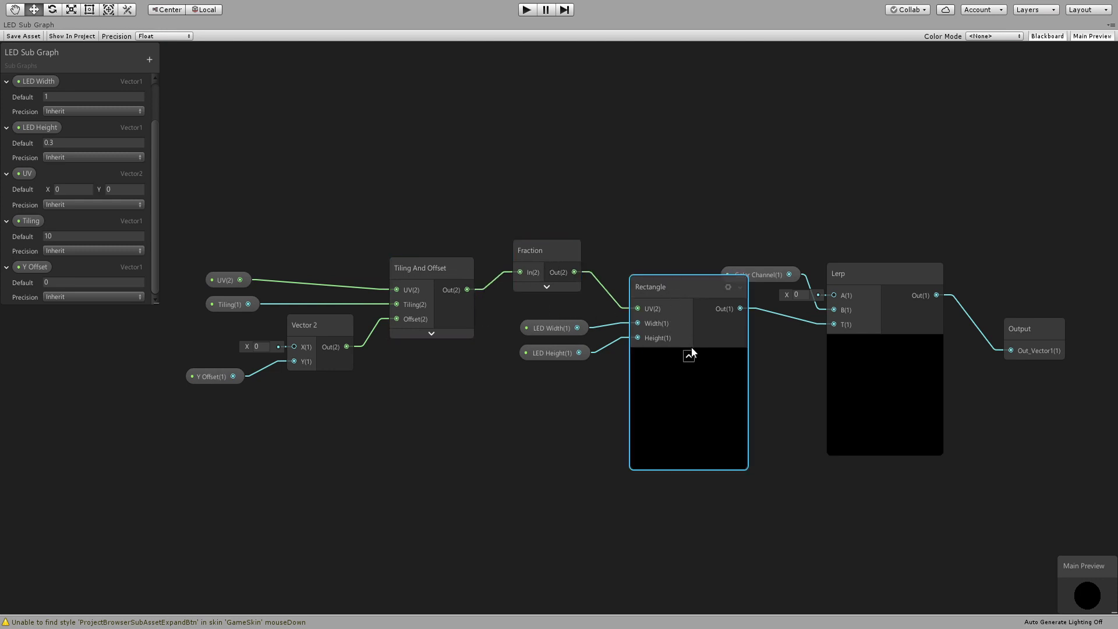
key("ctrl+d")
left_click_drag(690, 347, 509, 484)
middle_click_drag(509, 484, 574, 342)
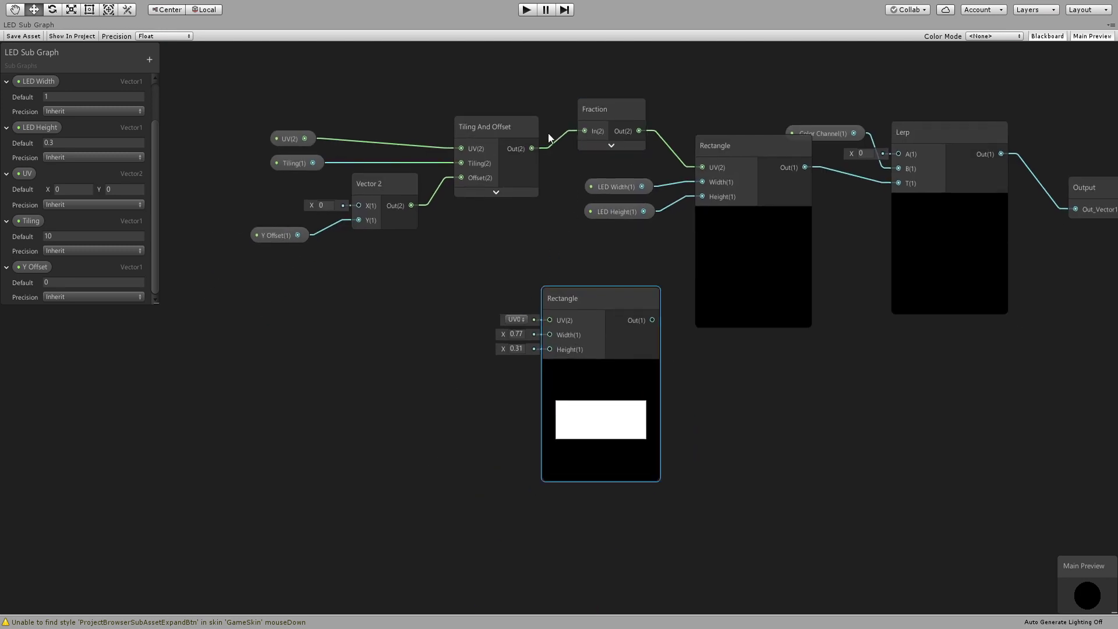
left_click(502, 134)
key("ctrl+d")
left_click_drag(502, 140, 348, 327)
left_click(593, 132)
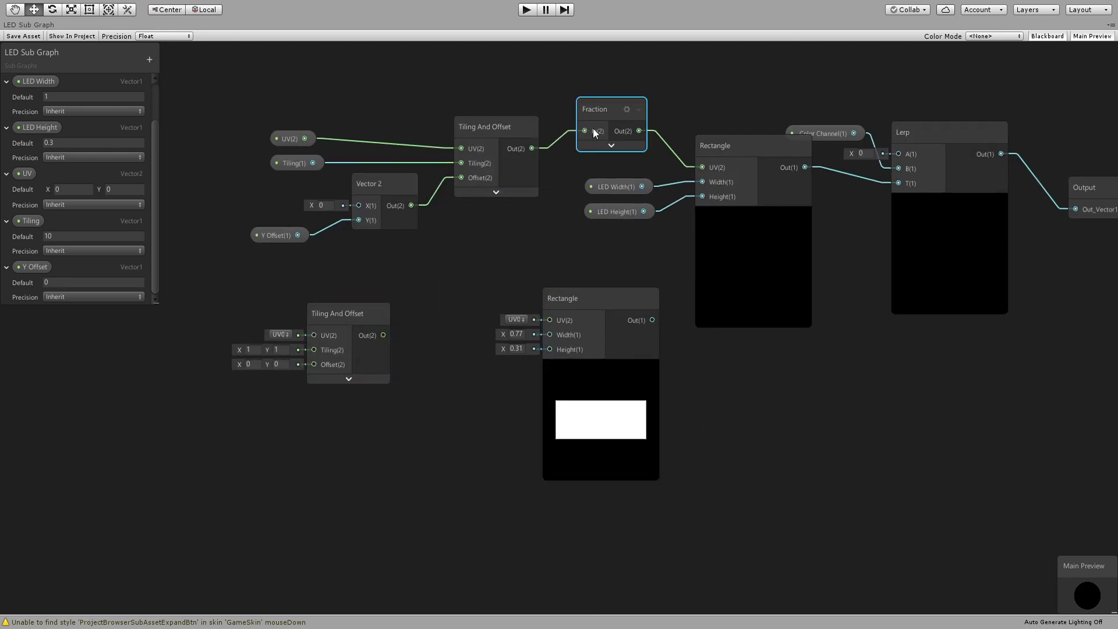
key("ctrl+d")
left_click_drag(593, 131, 439, 301)
left_click_drag(350, 337, 549, 320)
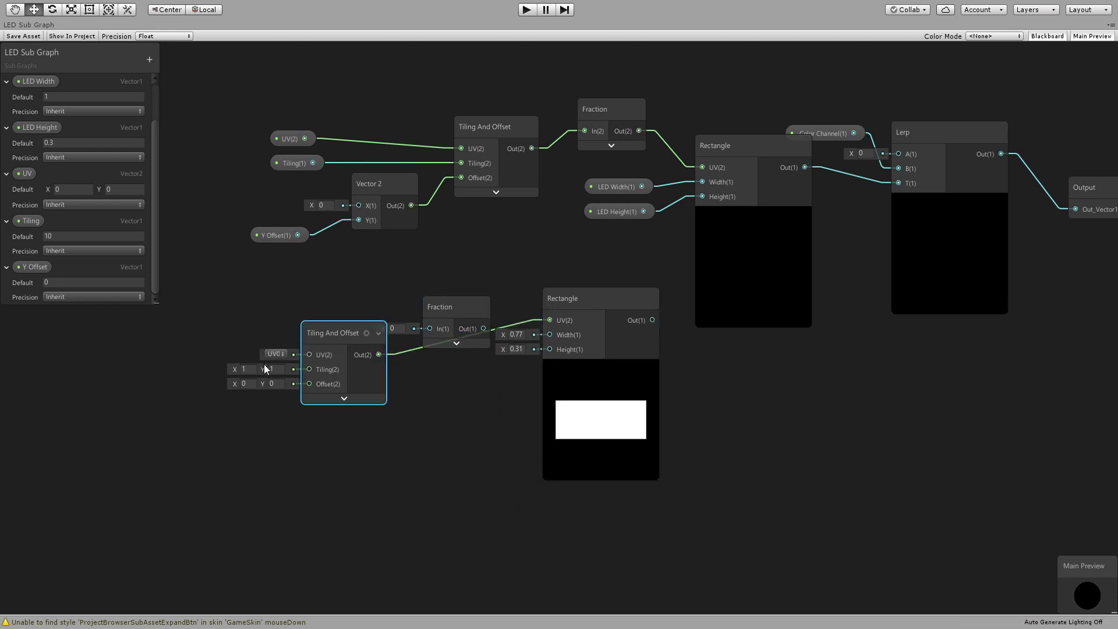
left_click_drag(232, 372, 312, 362)
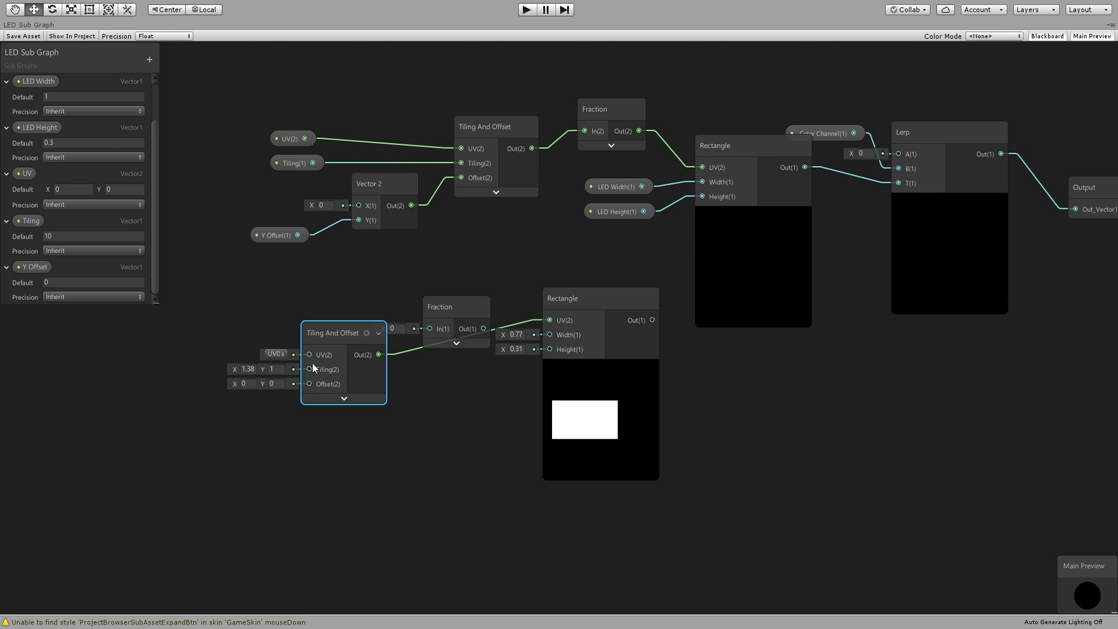
left_click_drag(379, 354, 538, 318)
left_click_drag(455, 317, 462, 318)
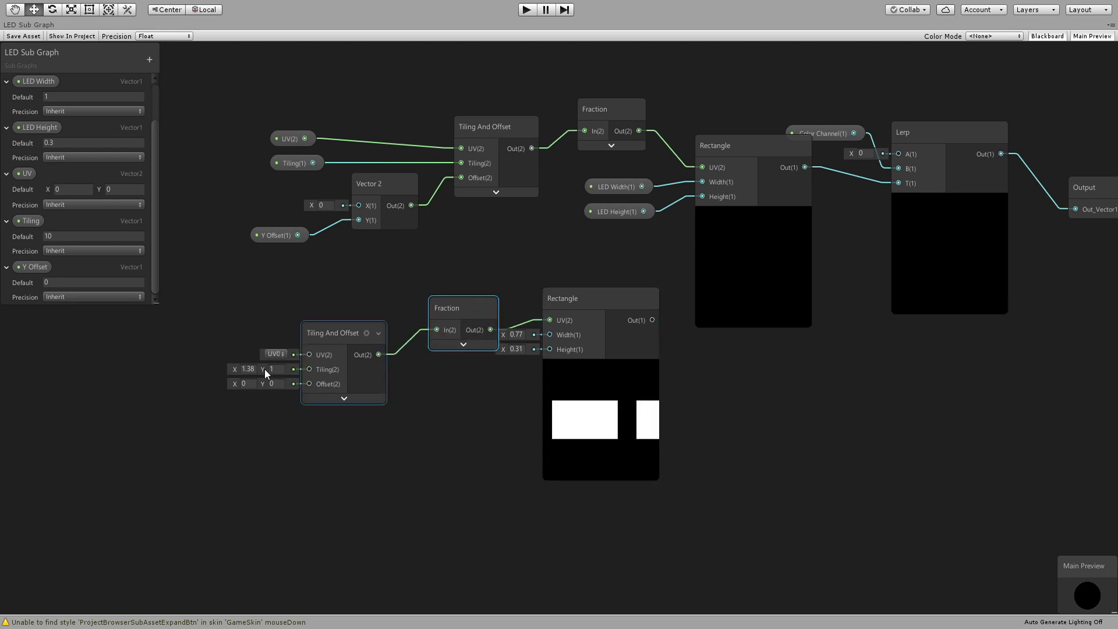
left_click_drag(229, 372, 316, 369)
left_click_drag(277, 309, 612, 489)
Delete the three demo nodes, move Lerp and Color Channel up, and restore the docked layout
key("Delete")
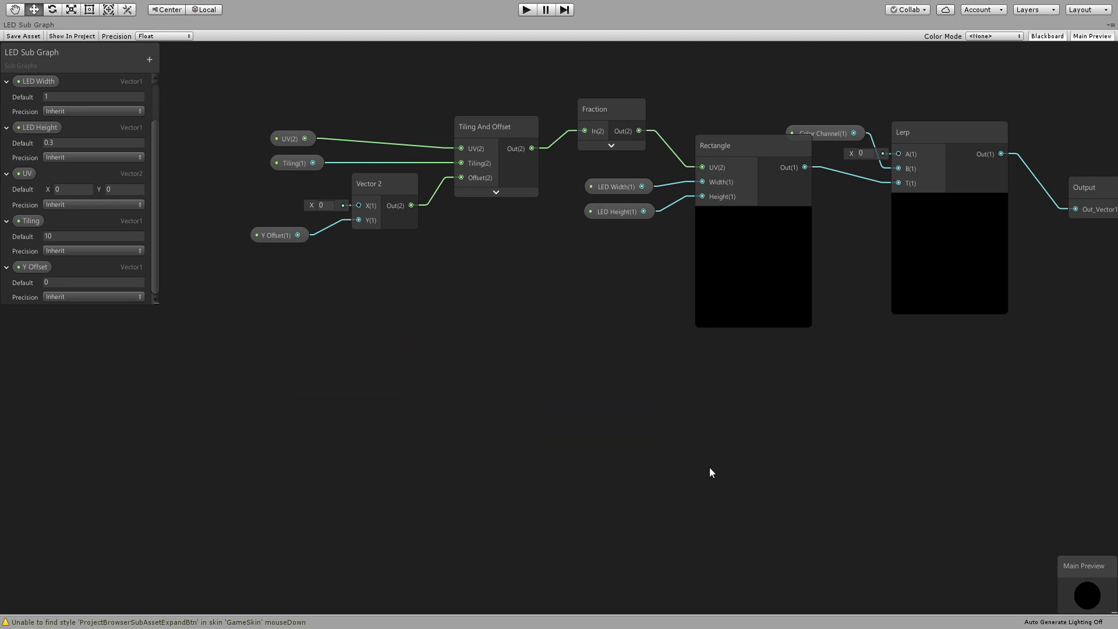
key("a")
left_click_drag(674, 236, 679, 202)
left_click_drag(559, 235, 544, 210)
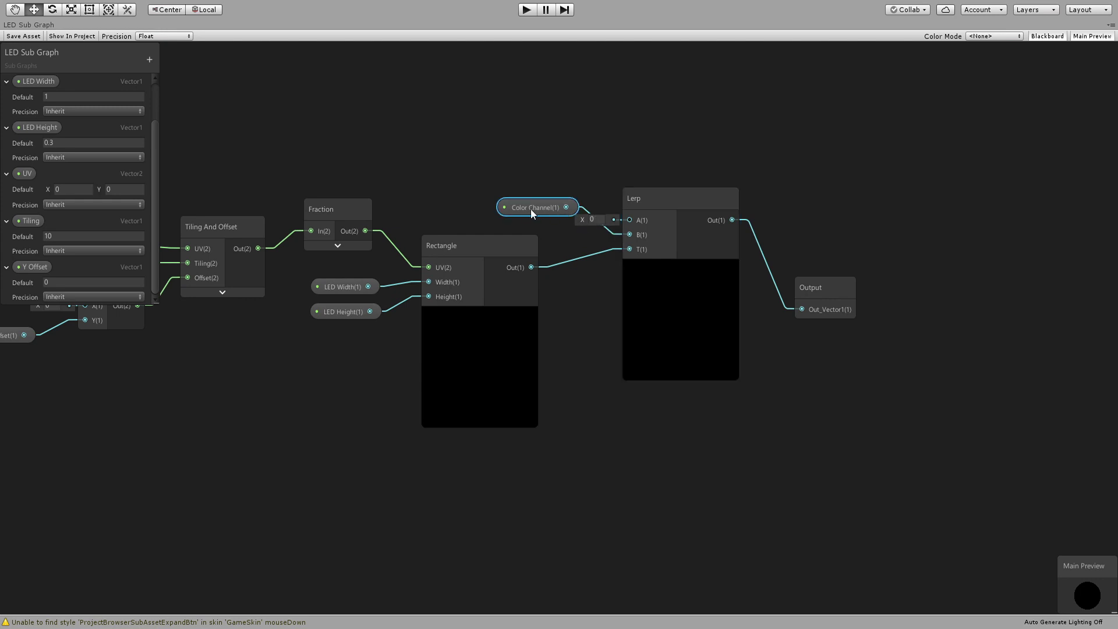
left_click_drag(530, 210, 519, 211)
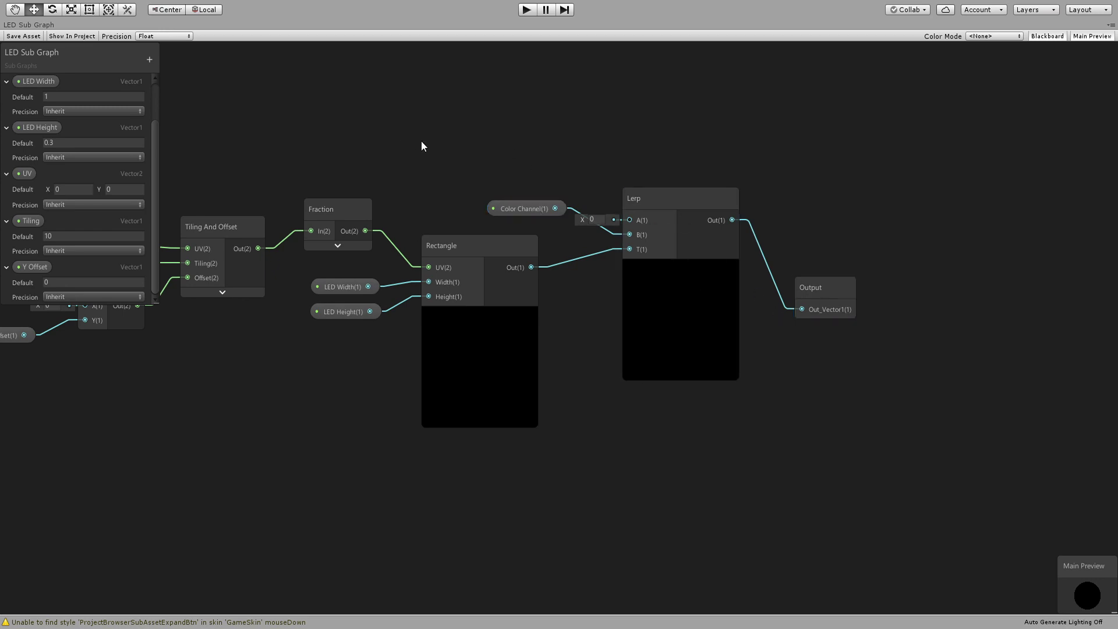
key("shift+space")
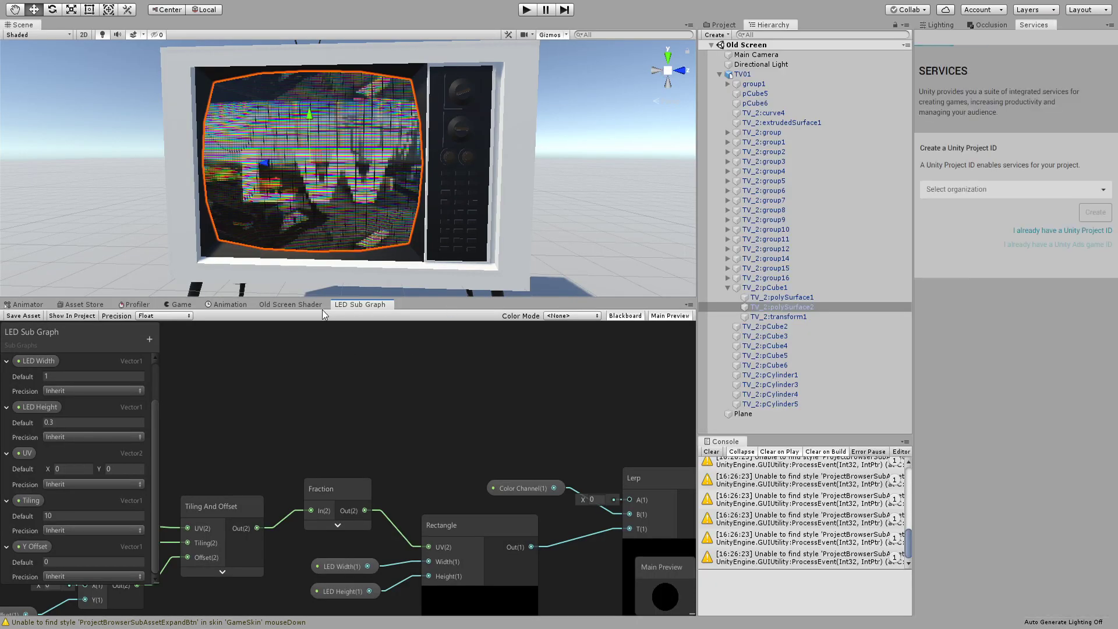
Maximize the Old Screen Shader graph and shift the top LED Width, LED Height and Mask Tiling nodes left
left_click(294, 304)
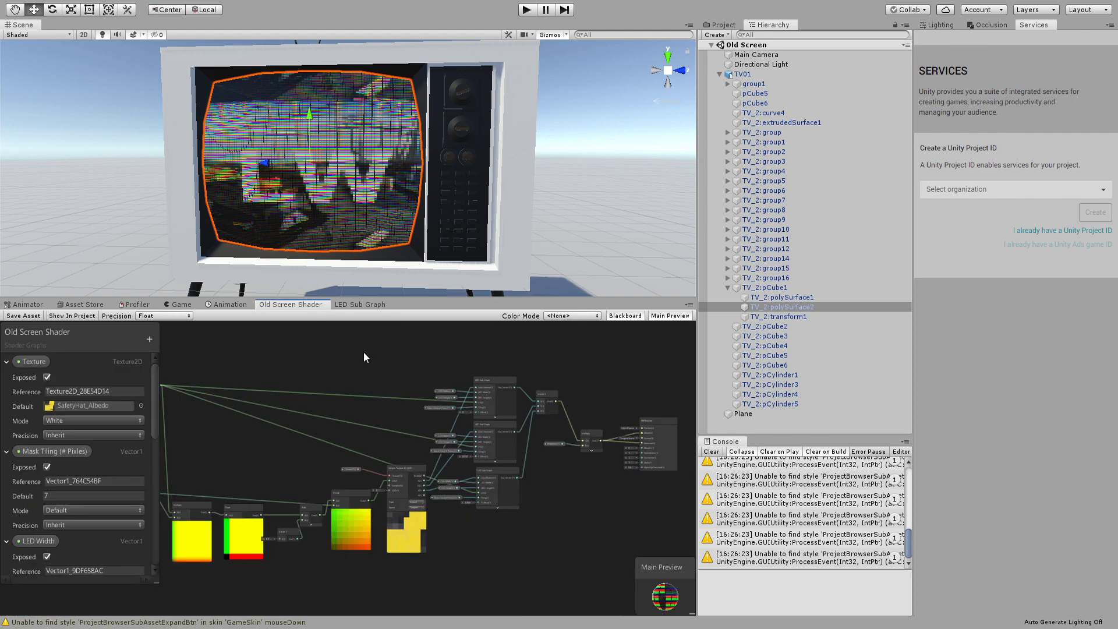
key("shift+space")
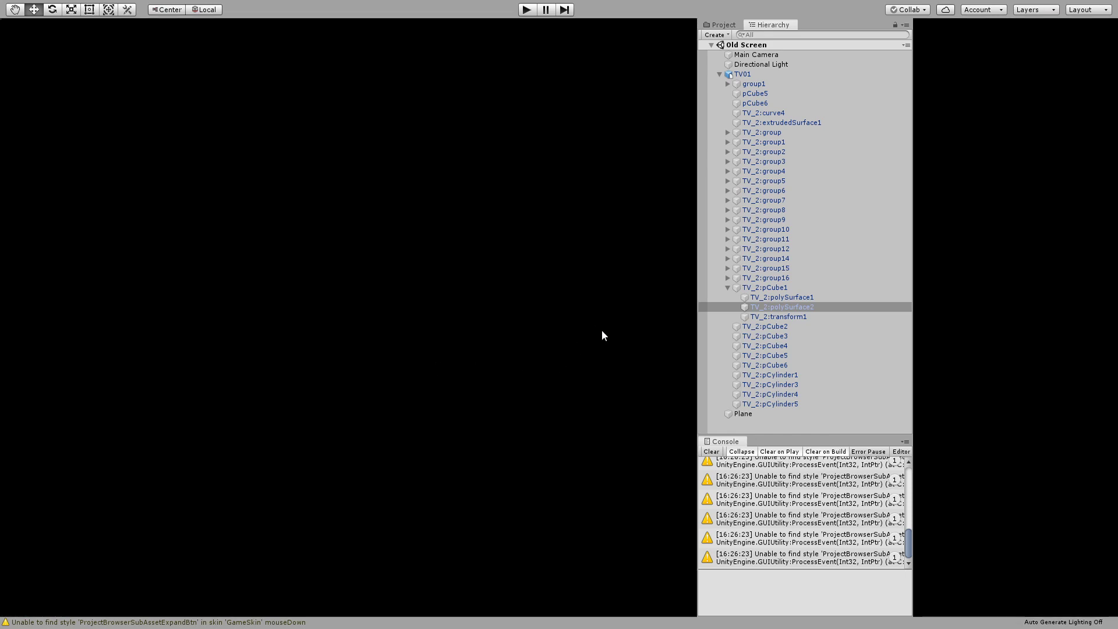
scroll(541, 282, "up", 3)
scroll(498, 354, "up", 2)
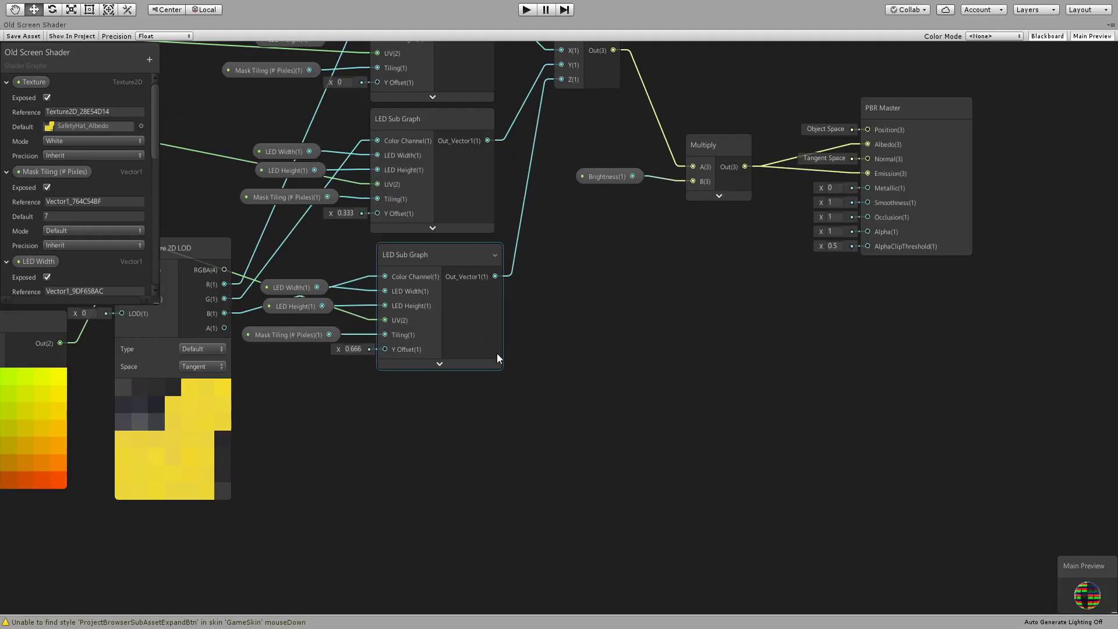
key("a")
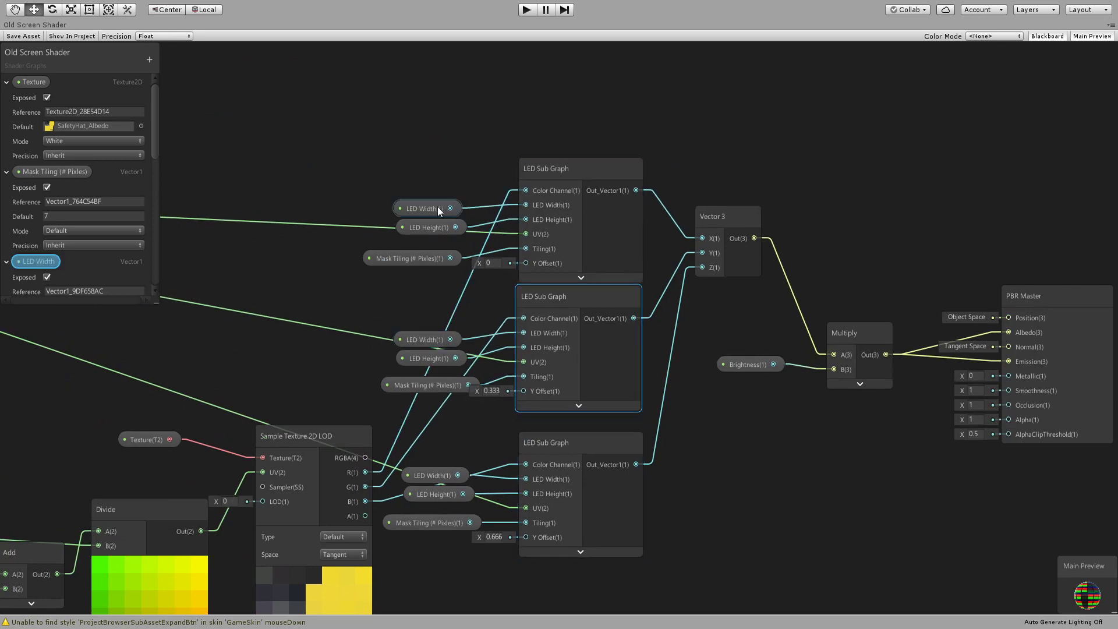
mouse_move(437, 206)
left_mouse_down()
mouse_move(409, 222)
mouse_move(424, 199)
left_mouse_up()
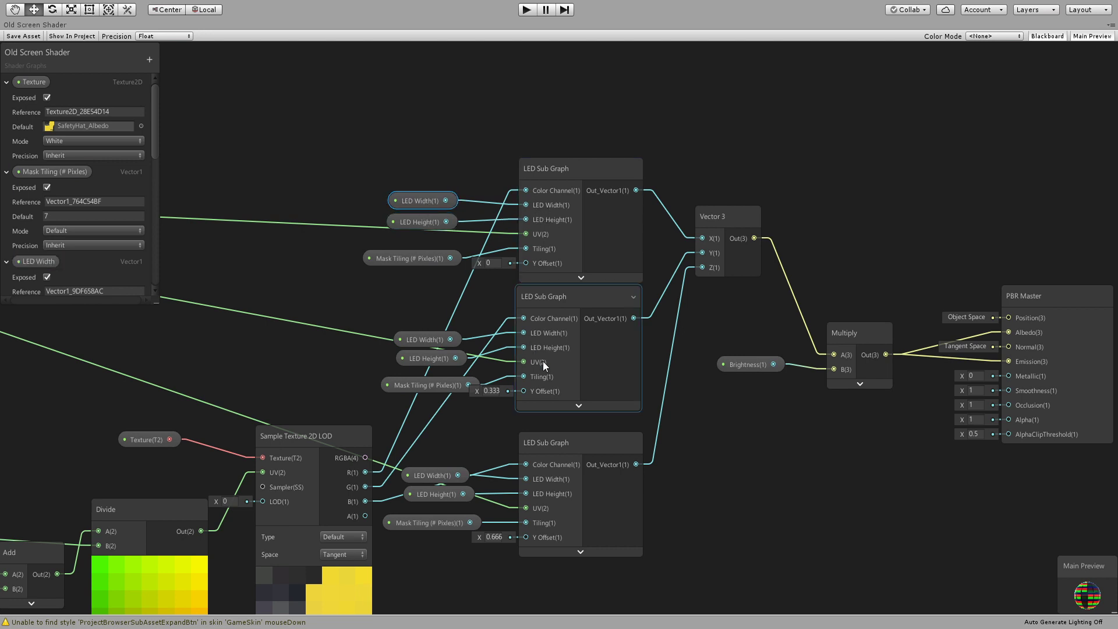
mouse_move(426, 260)
left_mouse_down()
mouse_move(409, 262)
mouse_move(423, 255)
left_mouse_up()
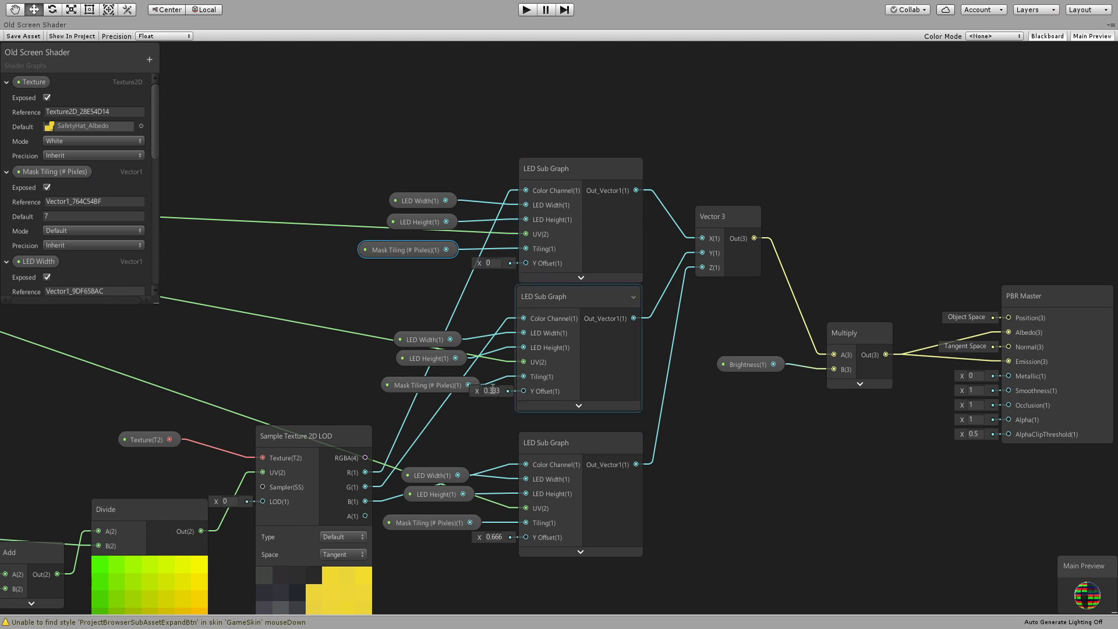
Nudge the Sample Texture 2D LOD node left, Vector 3 down-right and Brightness down
left_click(494, 537)
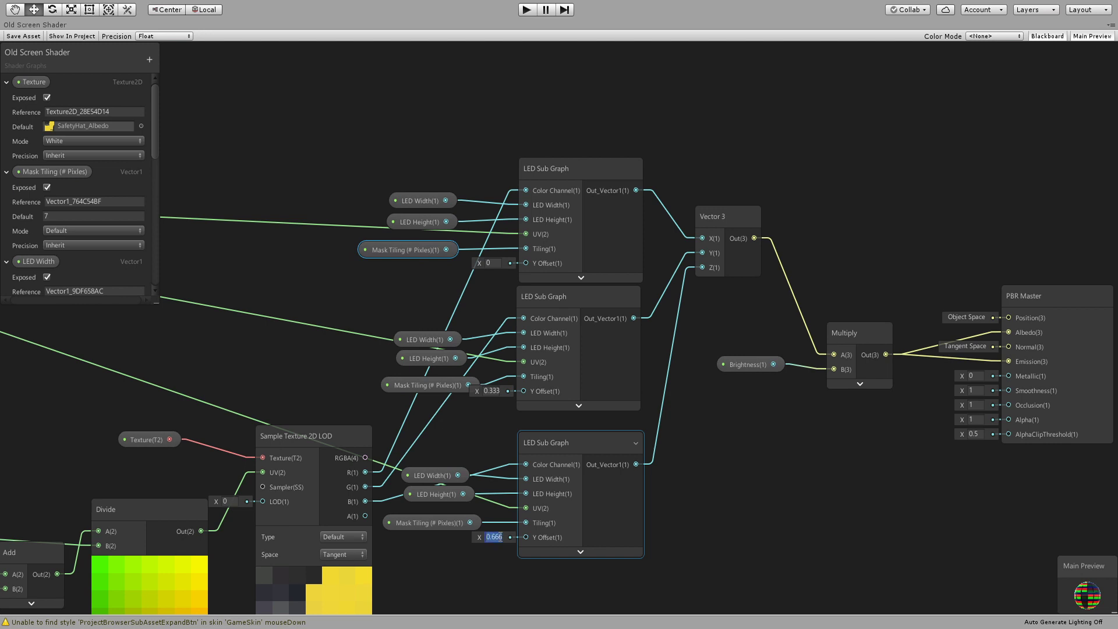
left_click(766, 515)
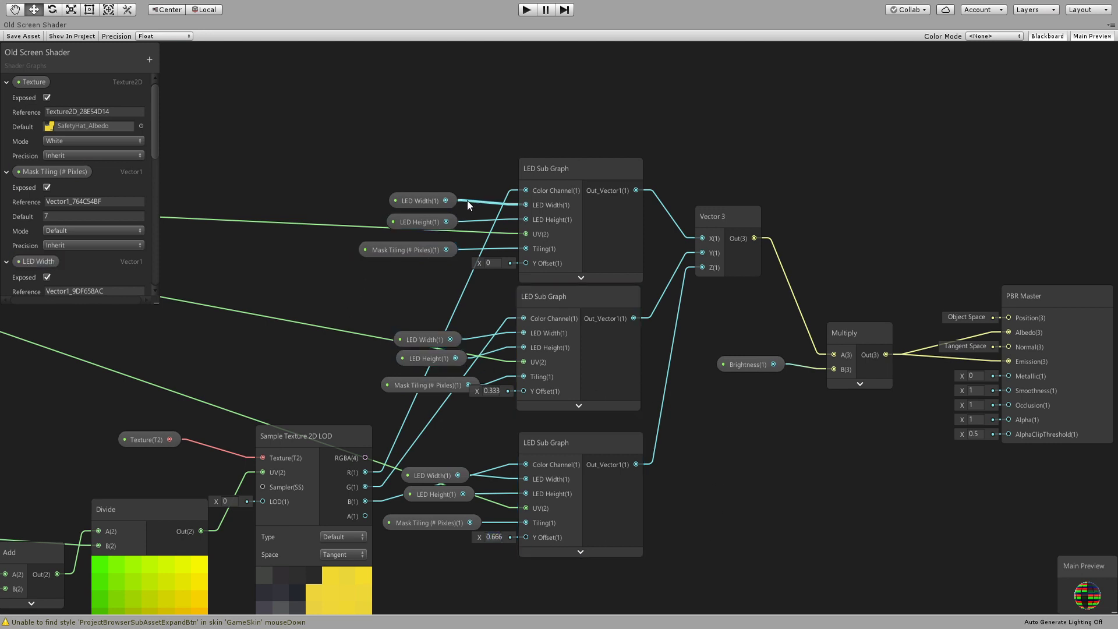
middle_click_drag(336, 445, 420, 365)
left_click_drag(405, 378, 402, 379)
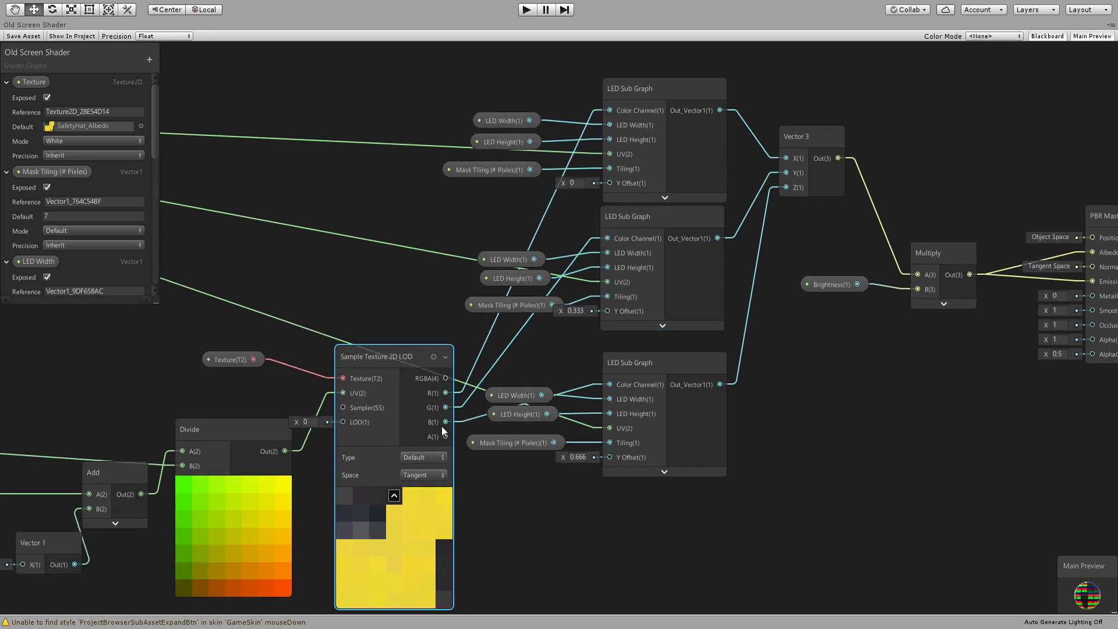
middle_click_drag(850, 404, 575, 499)
left_click_drag(540, 256, 545, 267)
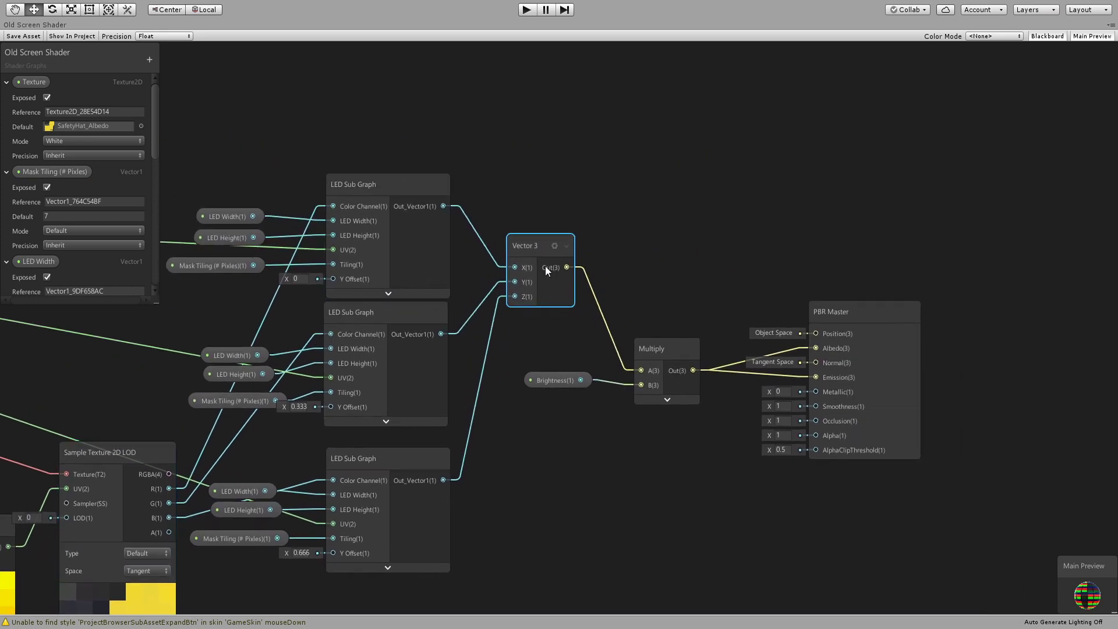
middle_click_drag(561, 468, 463, 448)
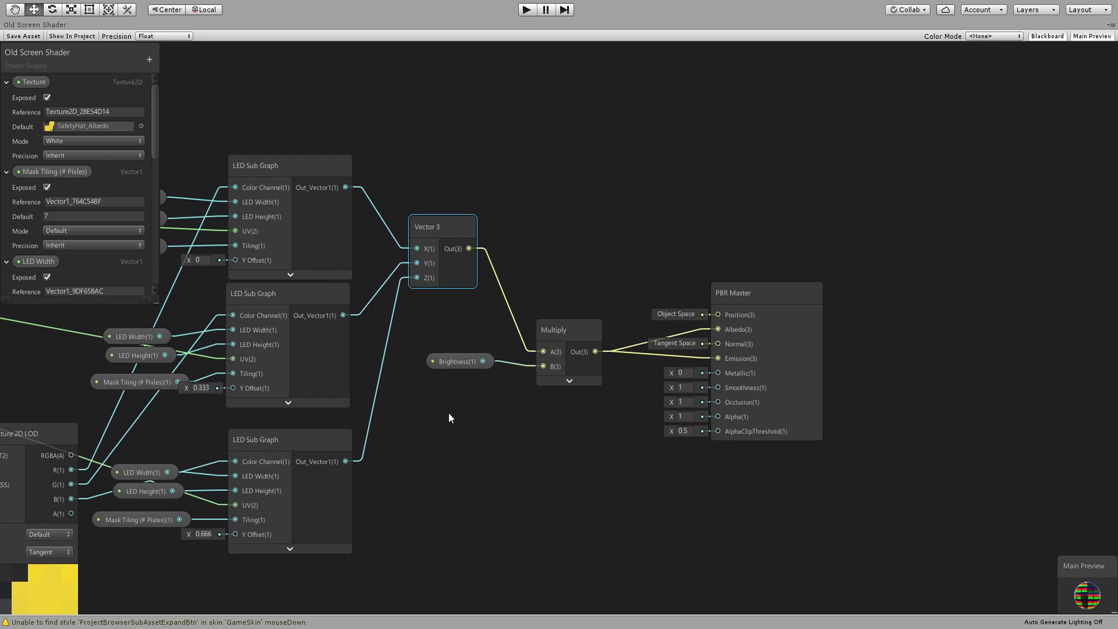
left_click_drag(453, 361, 452, 366)
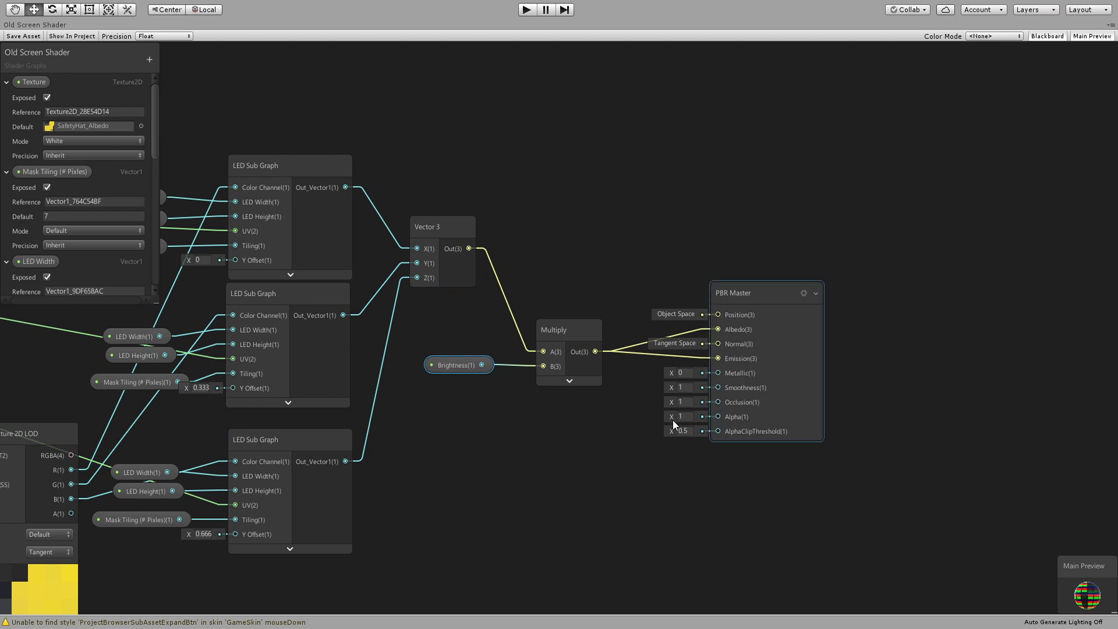
Restore the layout, maximize the Scene view, and select then deselect the TV screen
left_click(585, 133)
key("shift+space")
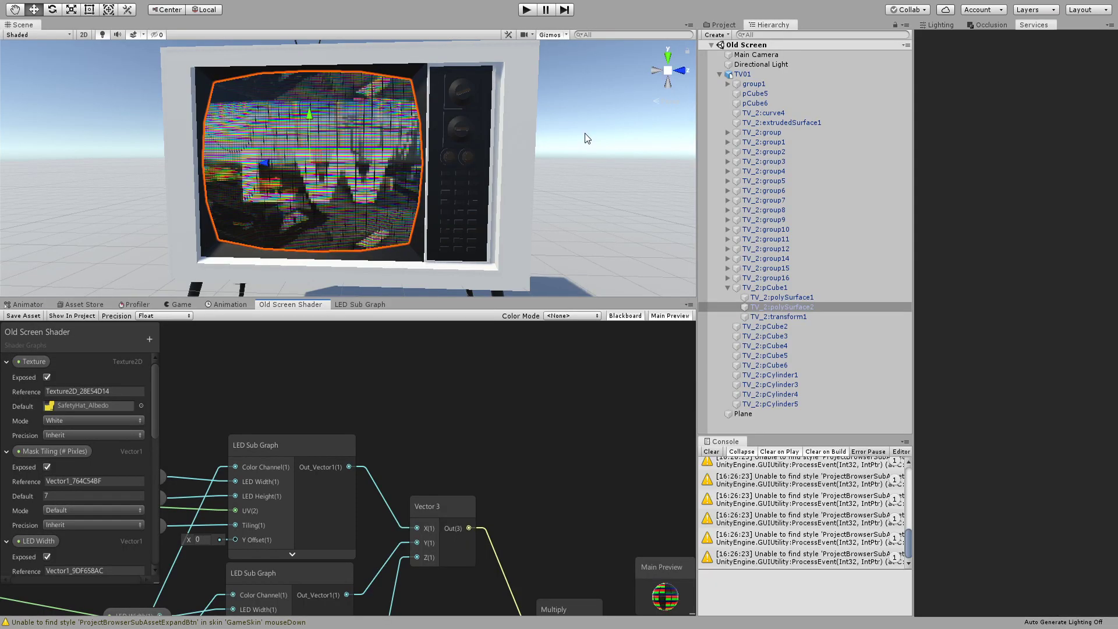
key("shift+space")
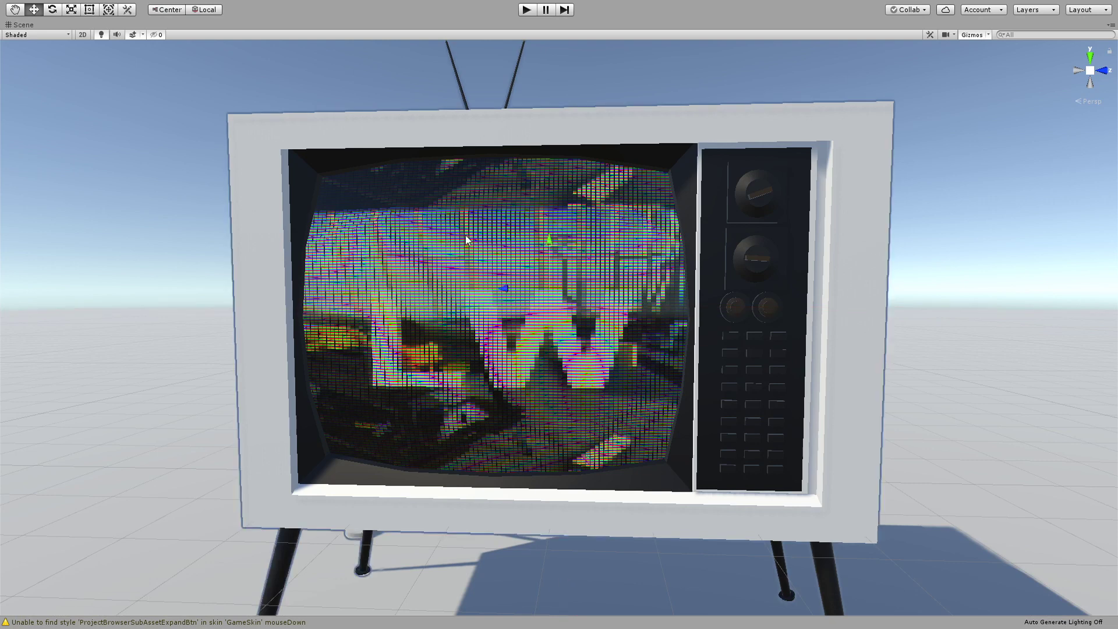
left_click(584, 249)
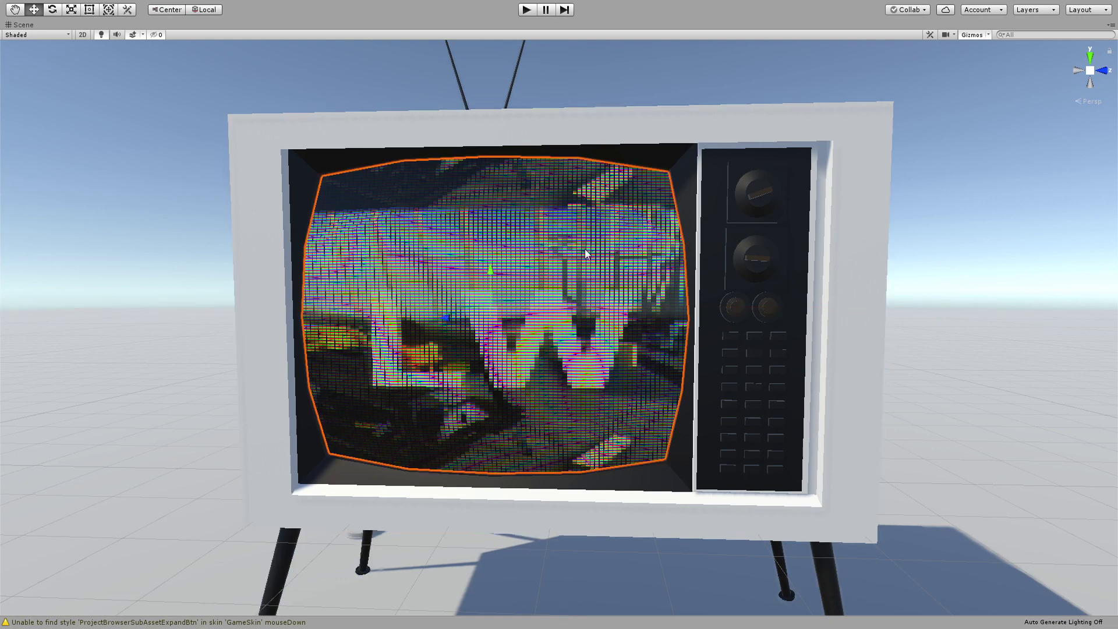
left_click(1006, 149)
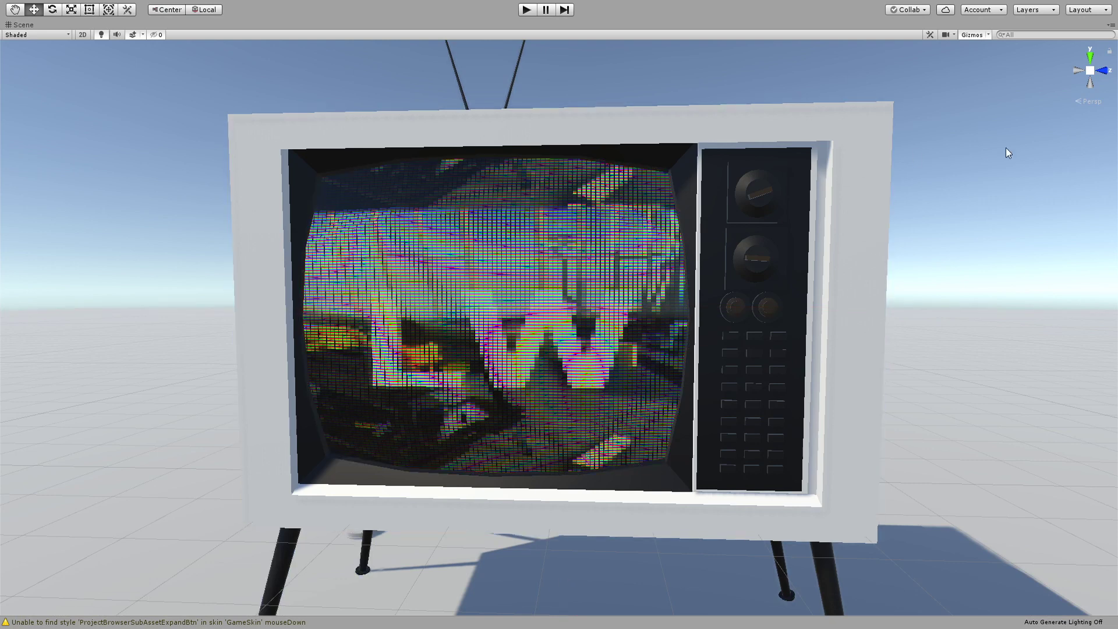